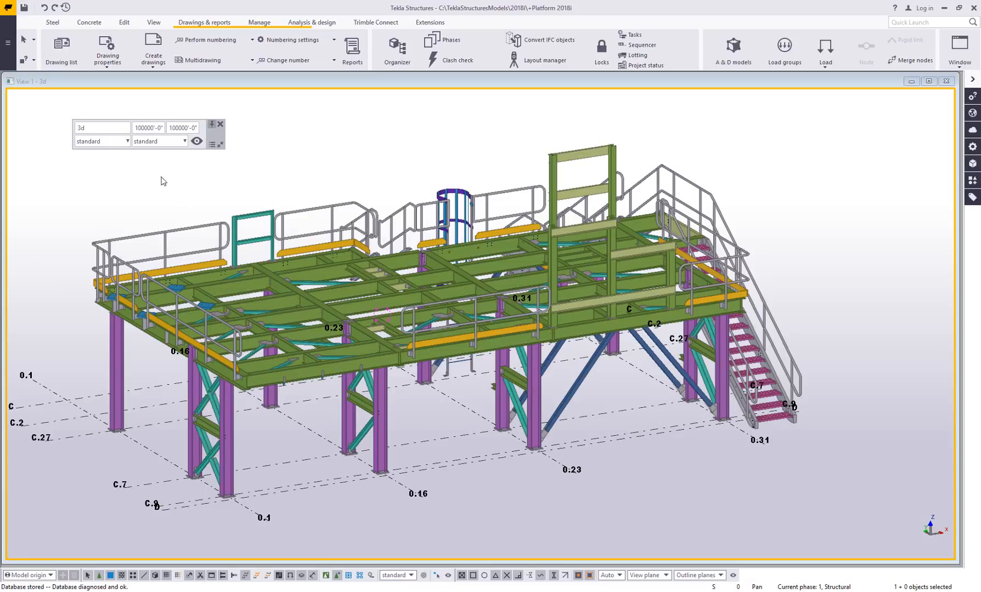
- Open the Template Editor from the Tekla Structures model
left_click(7, 54)
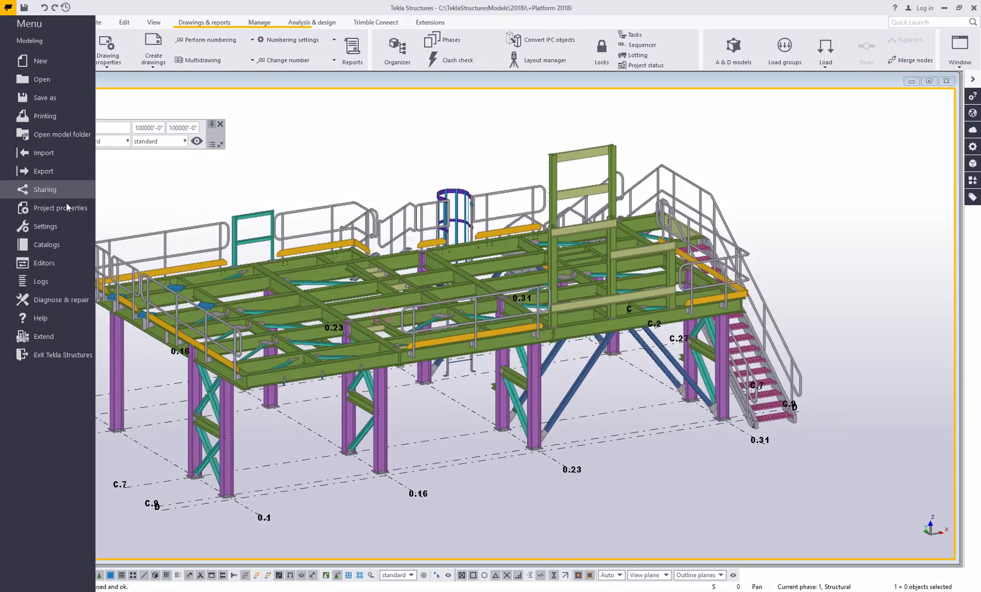
left_click(52, 261)
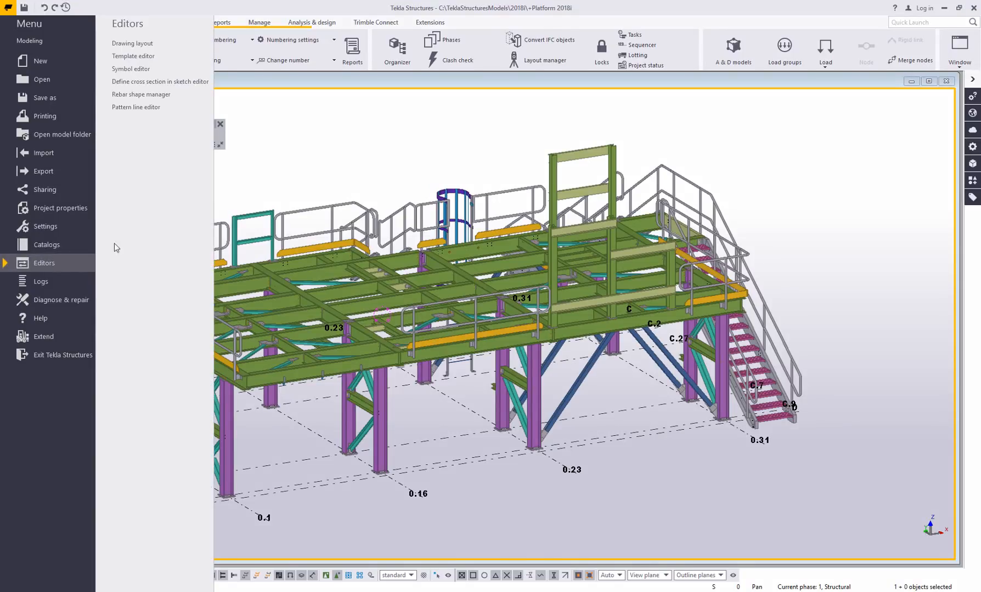
left_click(135, 56)
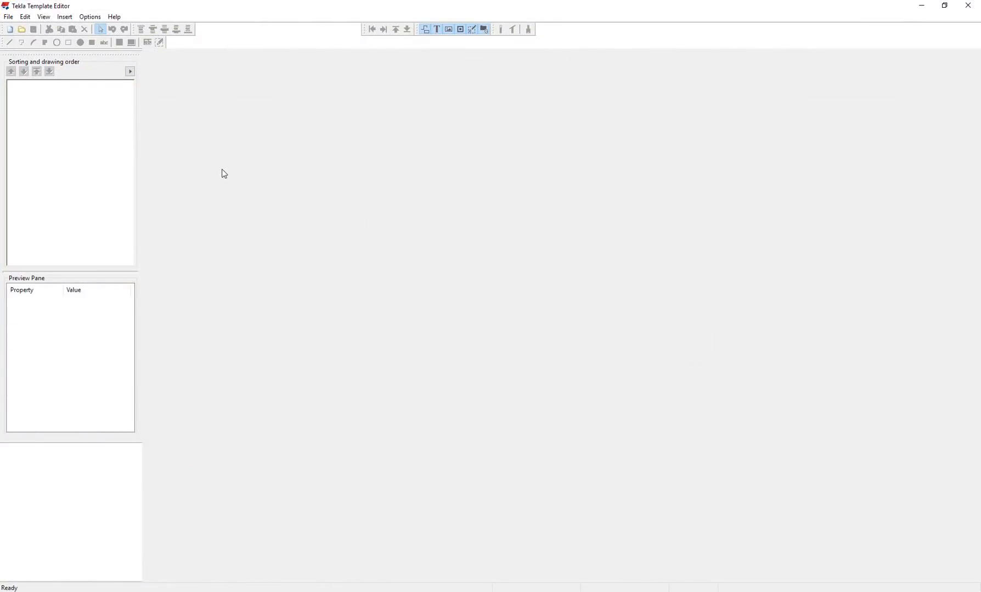
- Create a new textual template
left_click(8, 16)
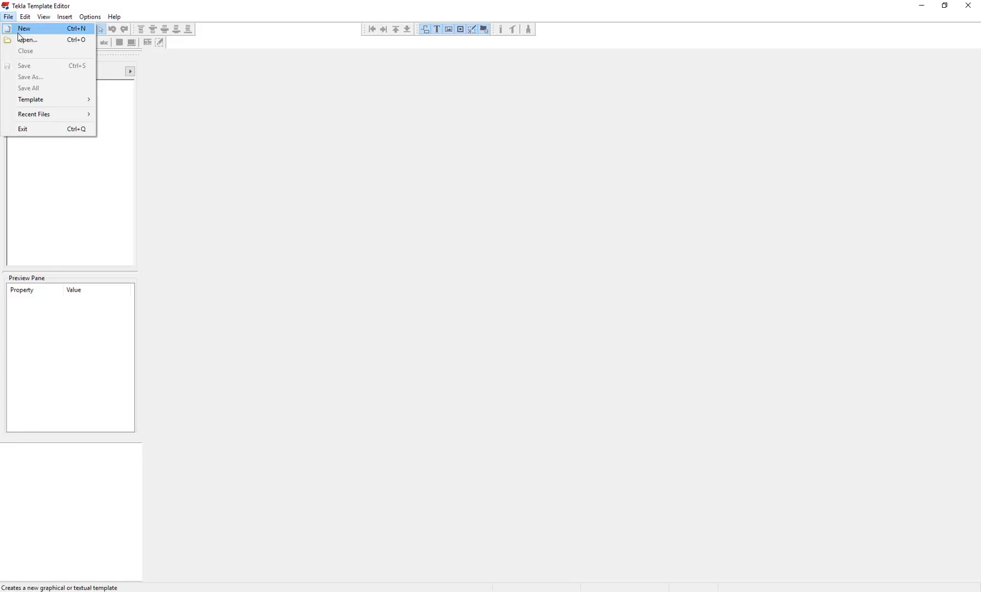
left_click(21, 30)
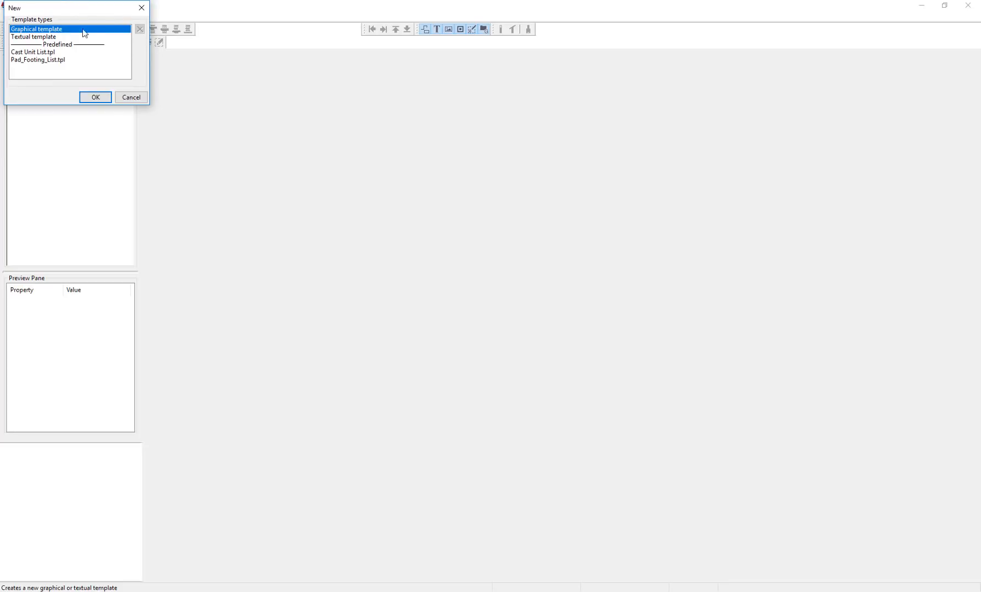
left_click(52, 37)
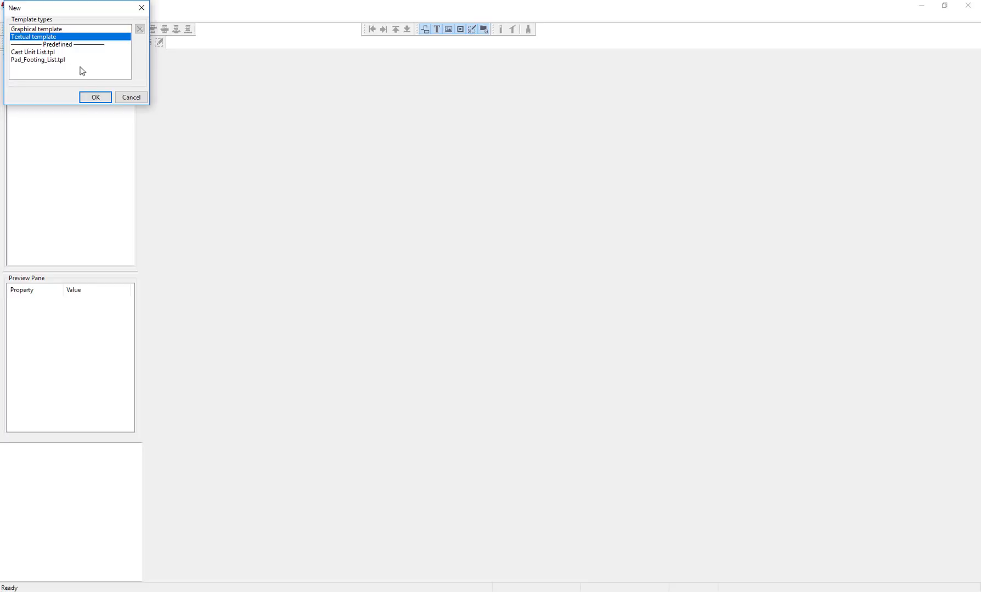
left_click(85, 96)
scroll(248, 154, "down", 1)
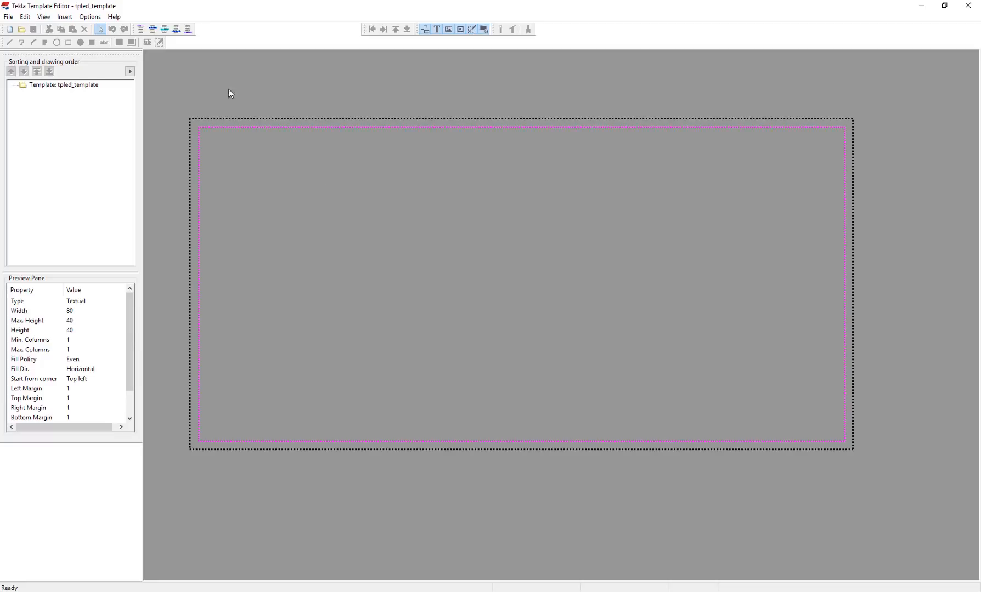
- Insert a row with content type ASSEMBLY into the template and reduce its height to 3
left_click(164, 29)
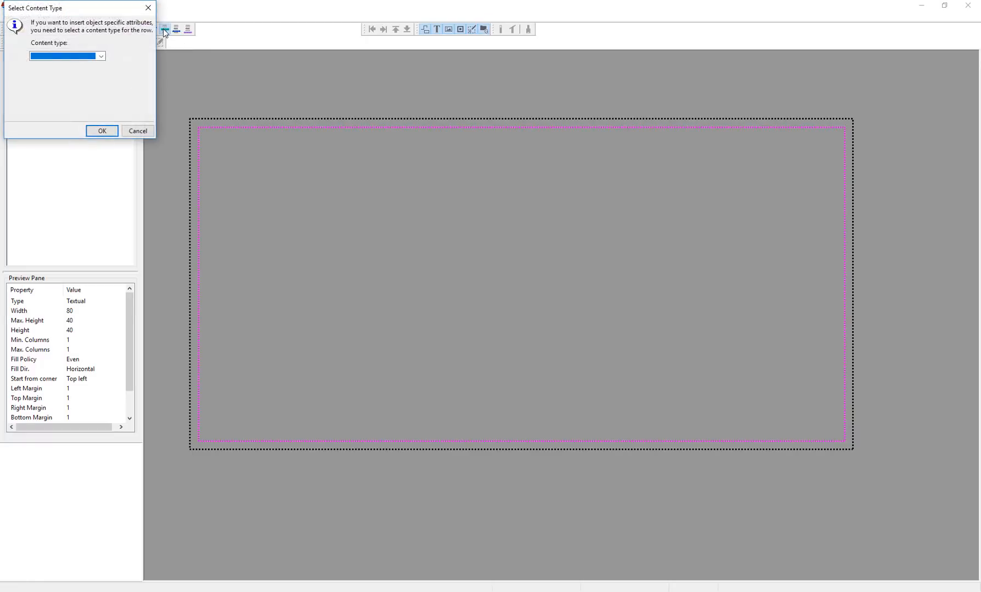
left_click(101, 56)
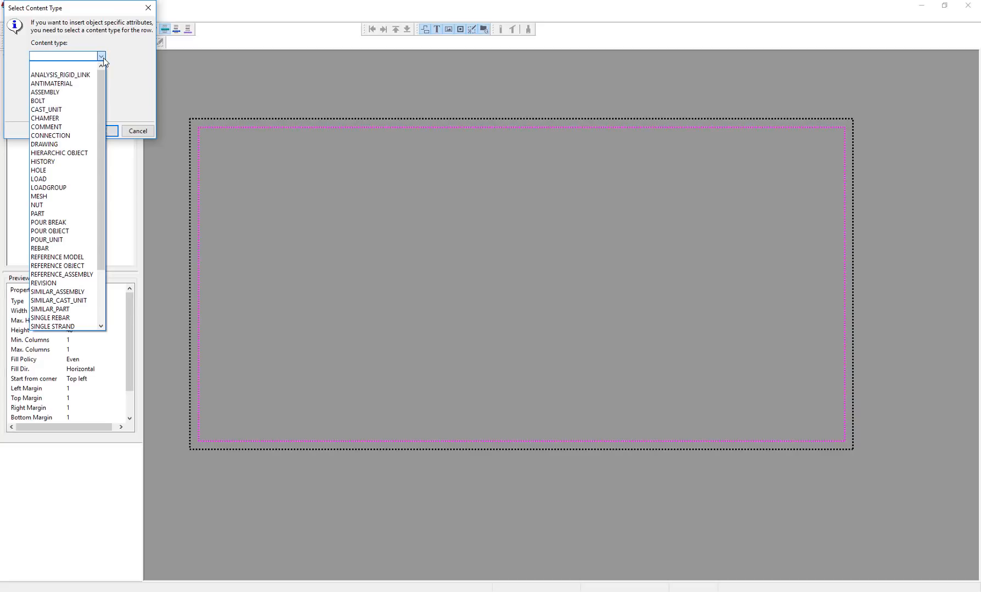
left_click(70, 93)
left_click(101, 133)
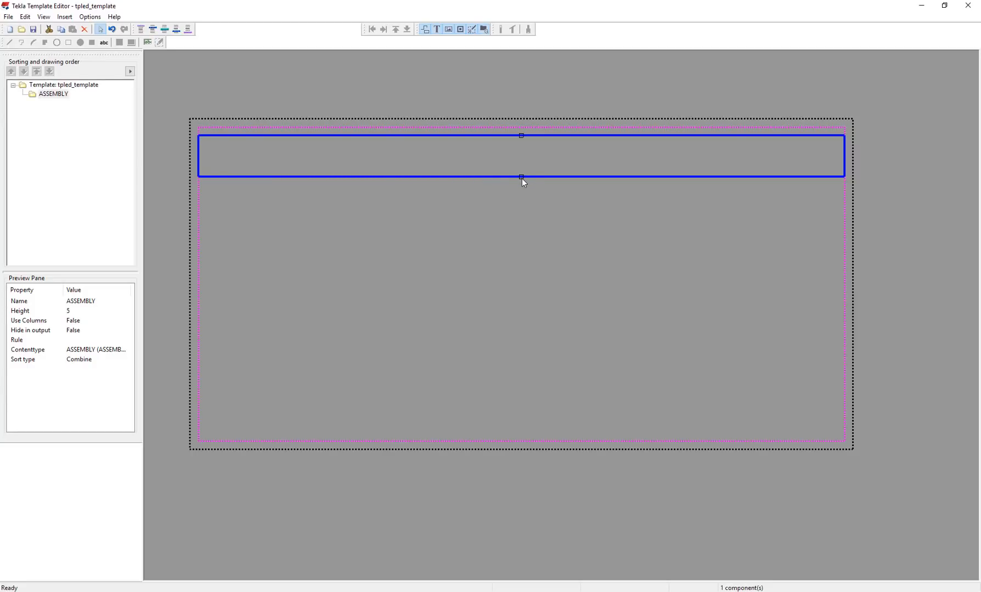
mouse_move(521, 178)
left_mouse_down()
mouse_move(526, 225)
mouse_move(532, 190)
mouse_move(526, 177)
mouse_move(530, 245)
mouse_move(518, 161)
left_mouse_up()
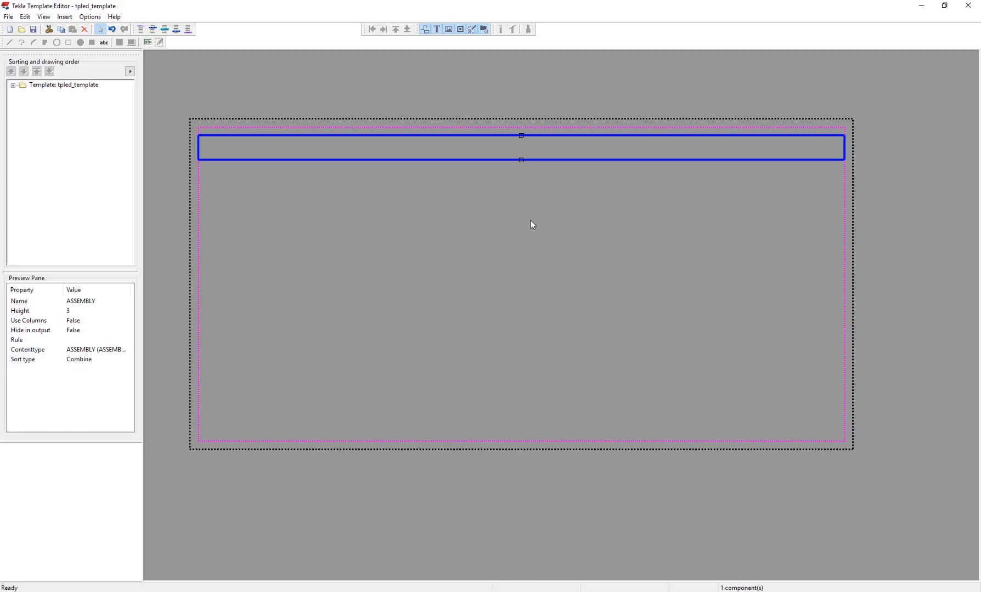
- Place a value field for the ASSEMBLY_POS attribute in the ASSEMBLY row at about X 1, Y 2
middle_click_drag(394, 215, 409, 228)
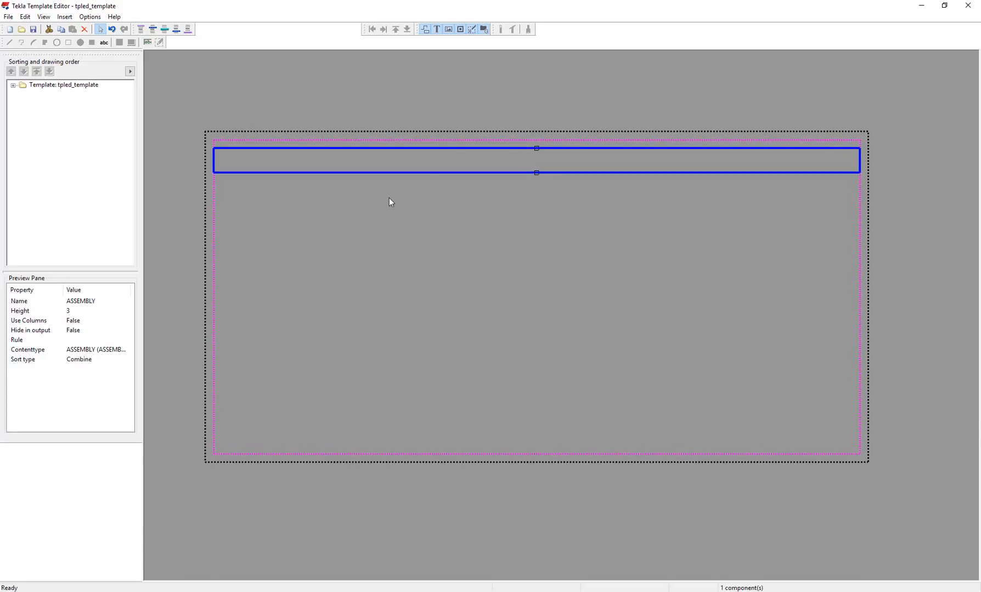
left_click(106, 43)
left_click(147, 44)
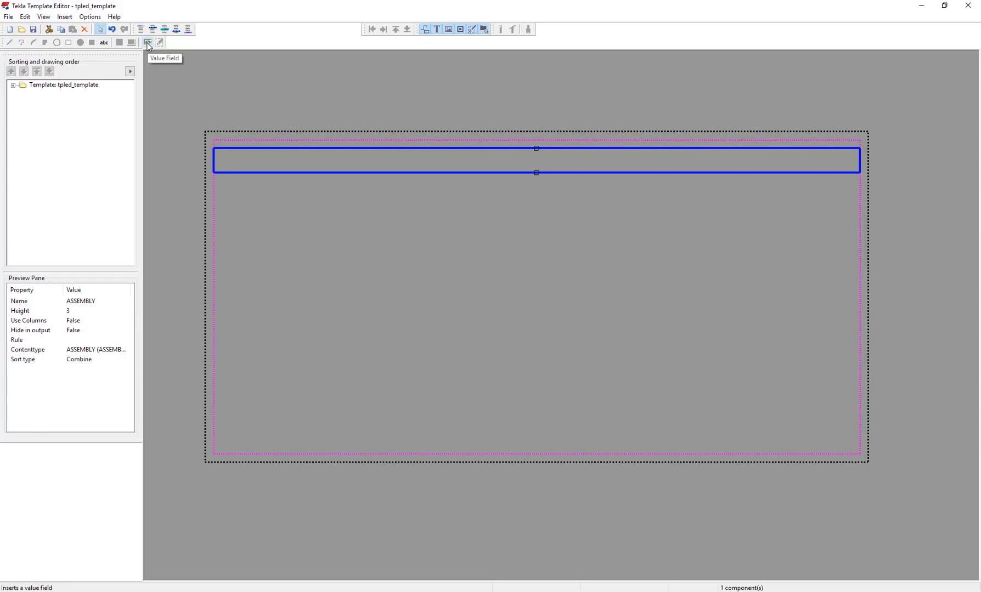
left_click(225, 157)
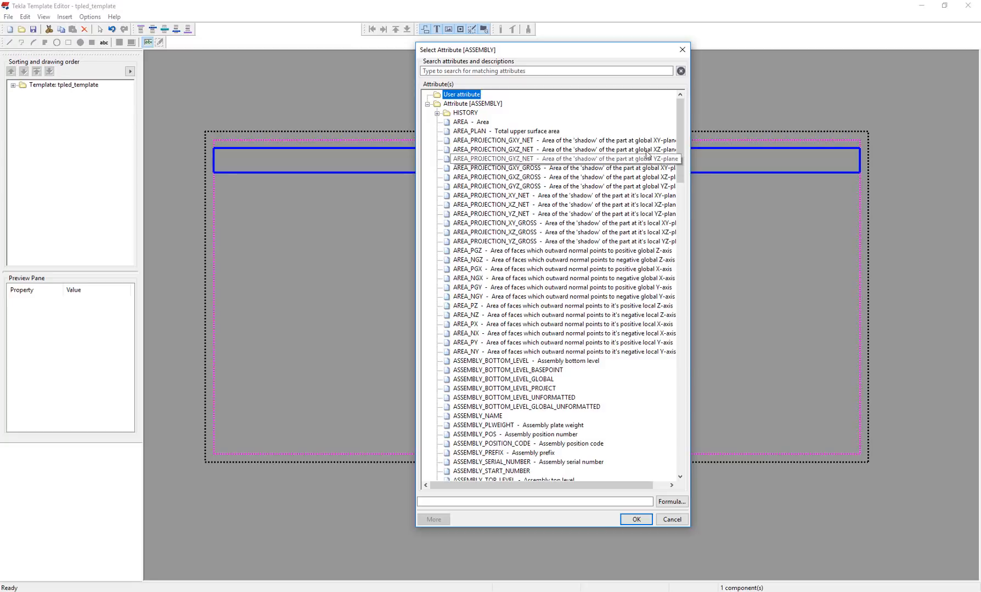
left_click_drag(679, 149, 676, 437)
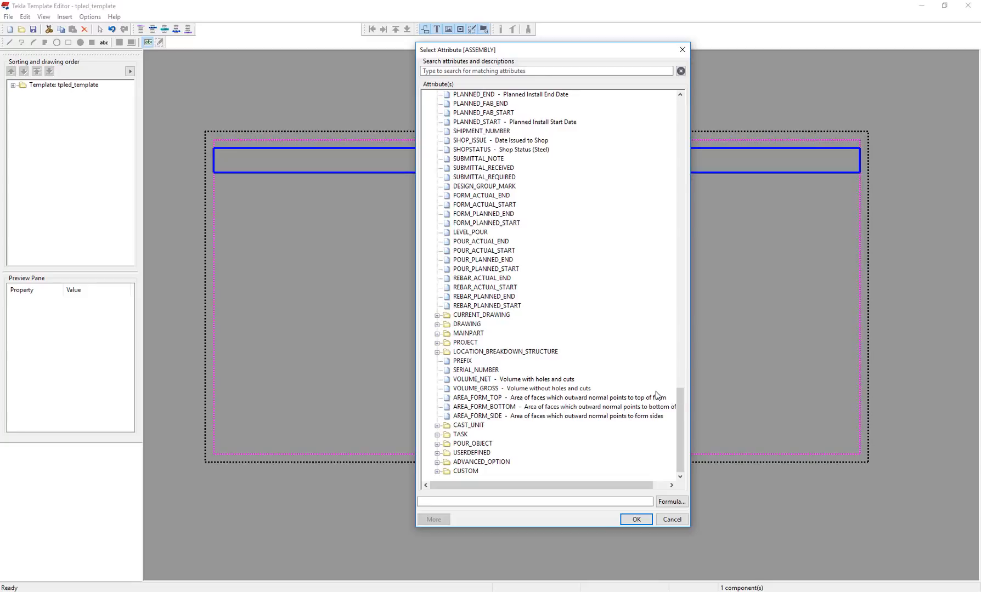
scroll(646, 383, "up", 20)
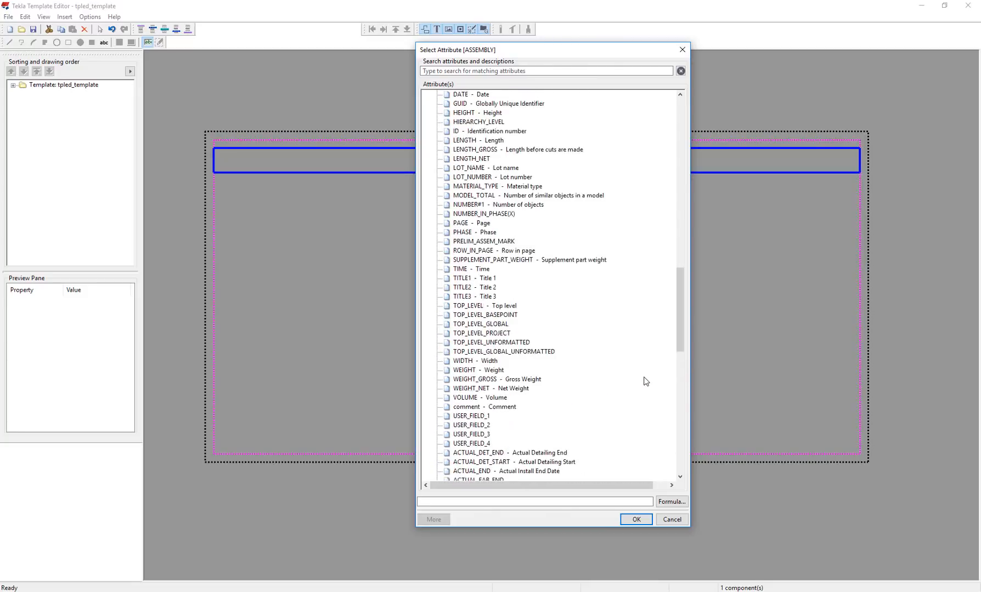
scroll(646, 383, "up", 3)
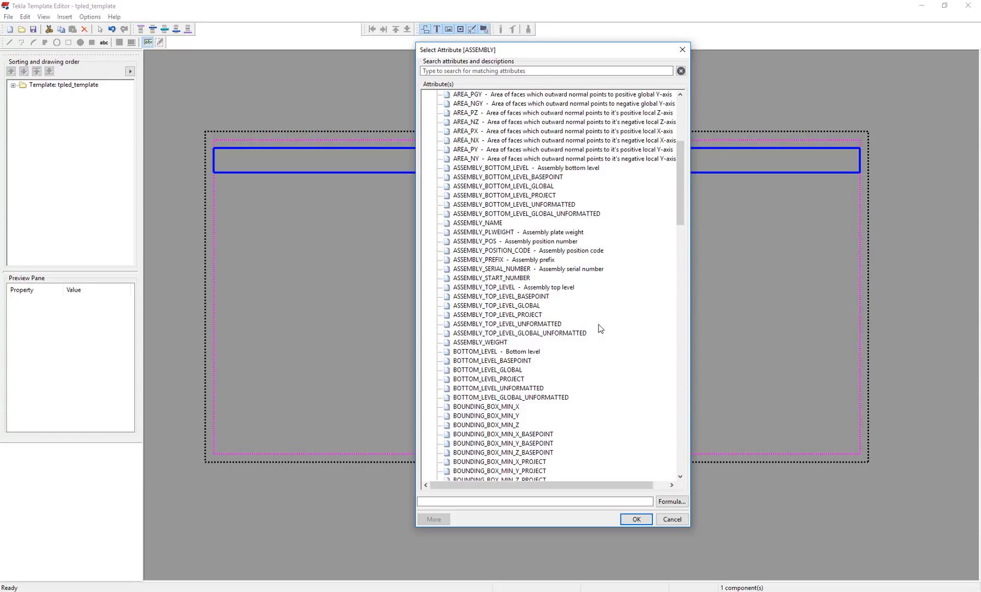
left_click(475, 243)
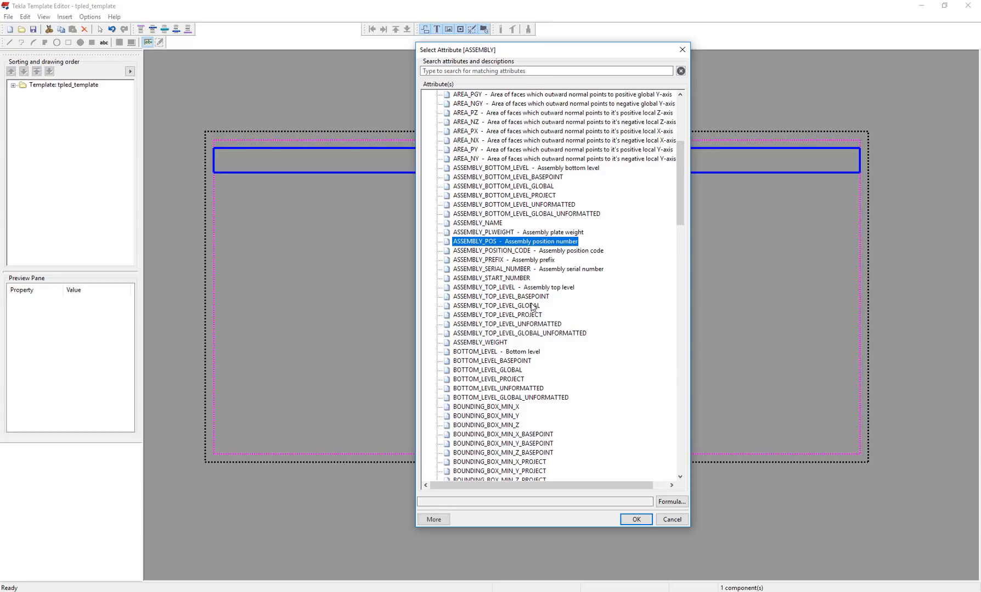
left_click(635, 520)
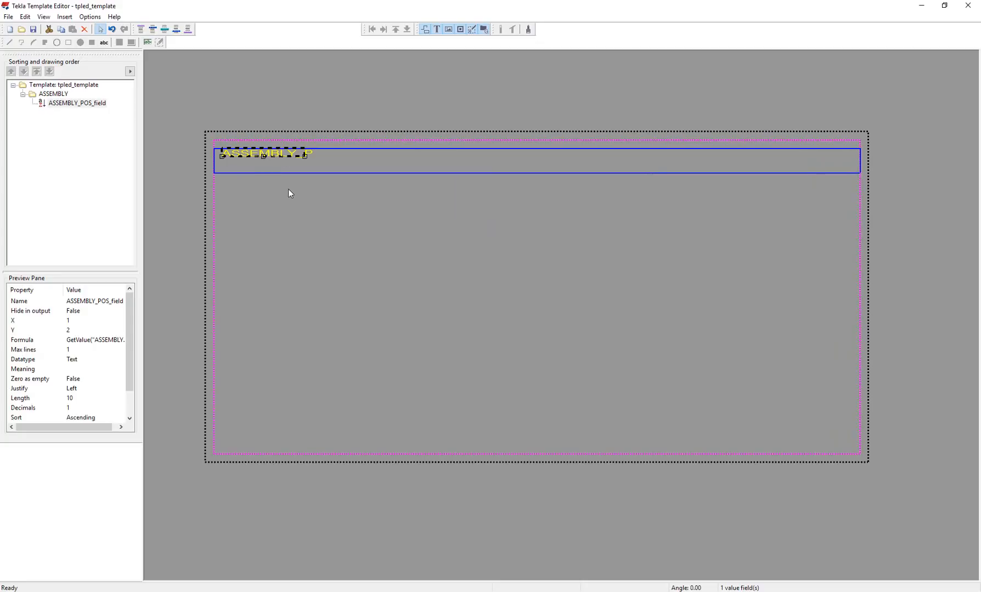
- Review the length and sort order options in the properties of the ASSEMBLY_POS value field
double_click(280, 152)
double_click(156, 264)
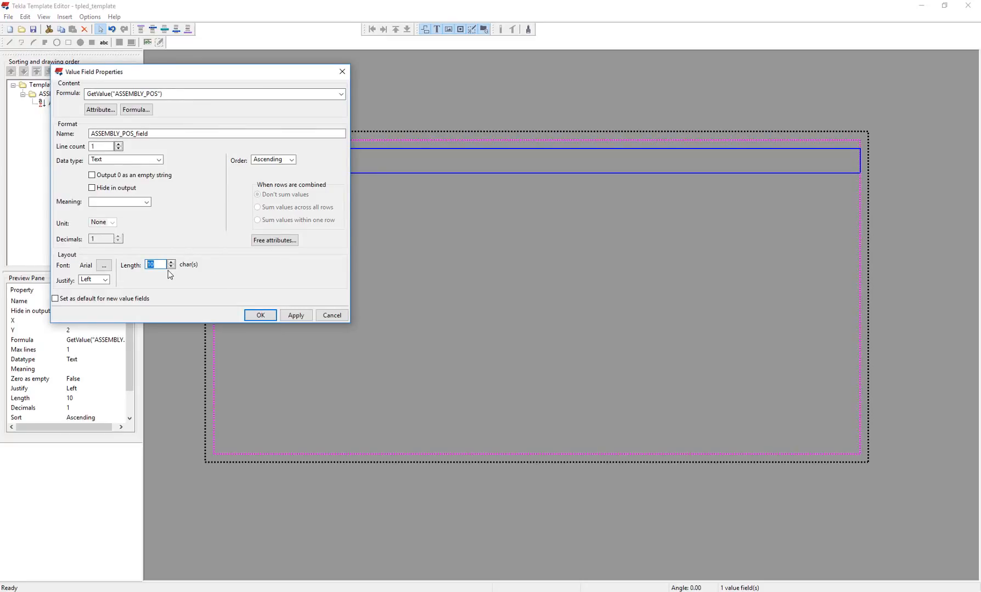
left_click(291, 161)
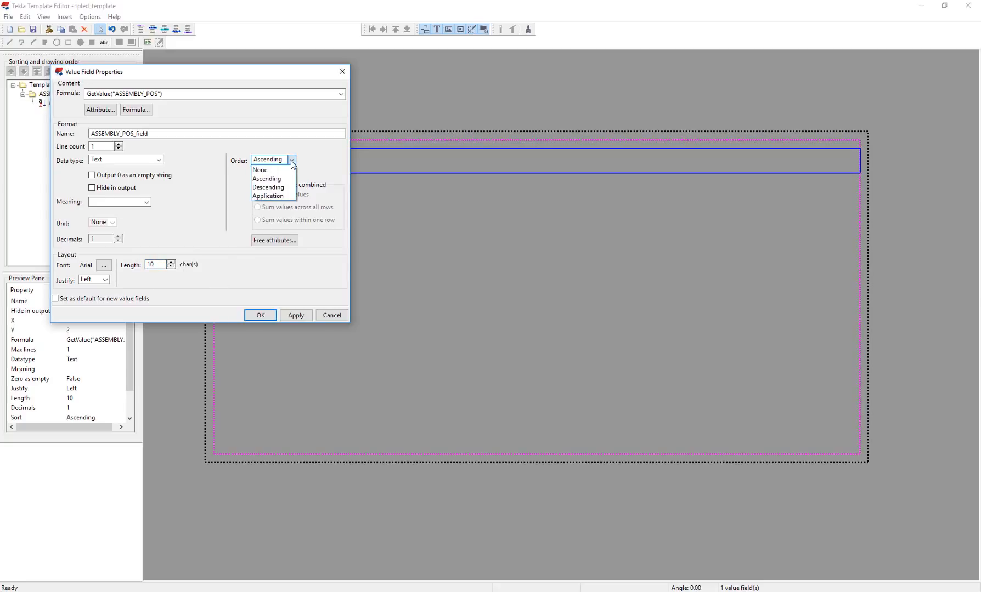
left_click(292, 163)
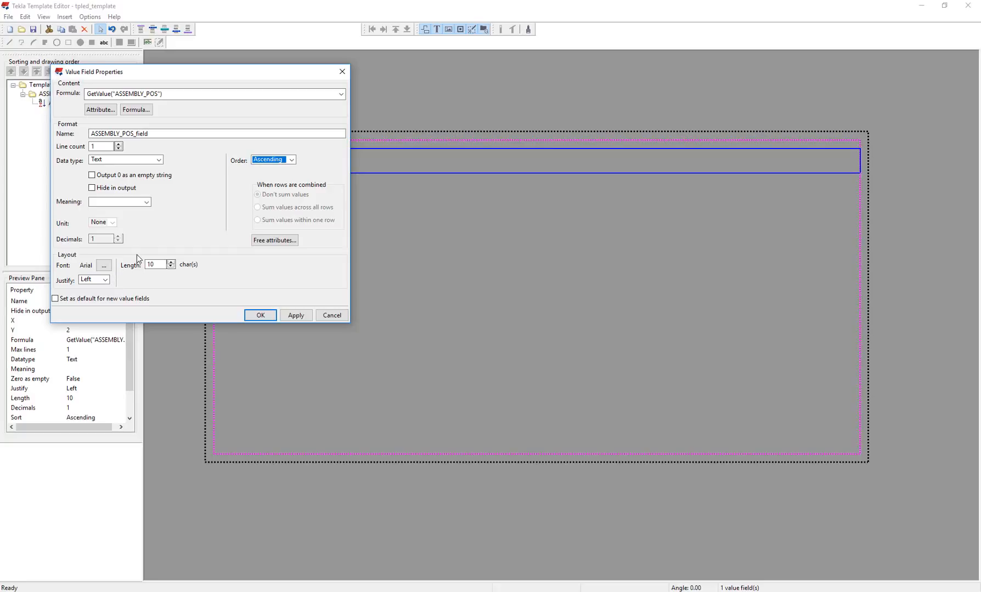
left_click(253, 317)
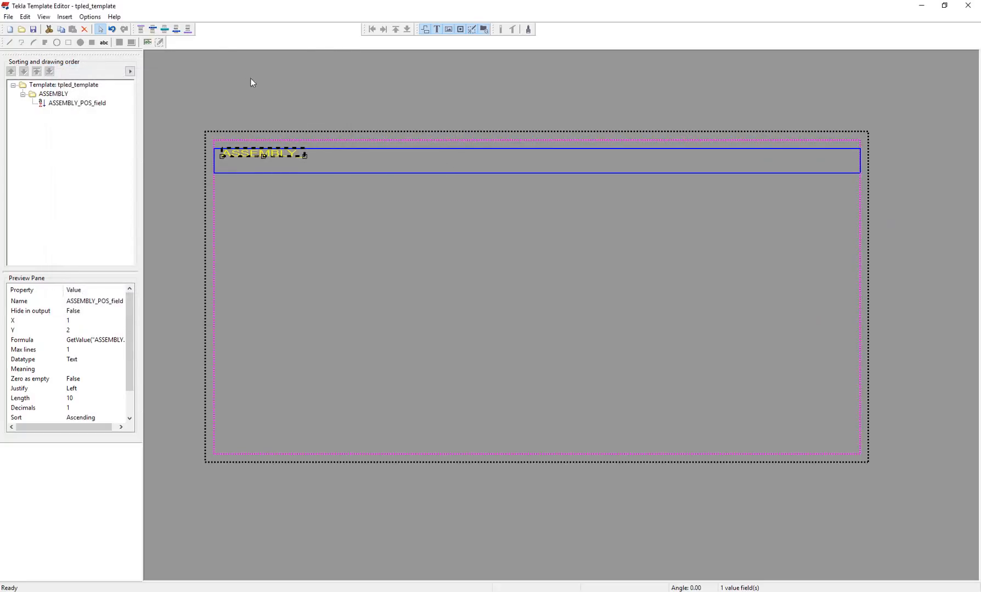
- Add a value field for the main part's NAME attribute to the ASSEMBLY row at about X 15, Y 2
left_click(147, 43)
left_click(341, 156)
scroll(554, 252, "down", 3)
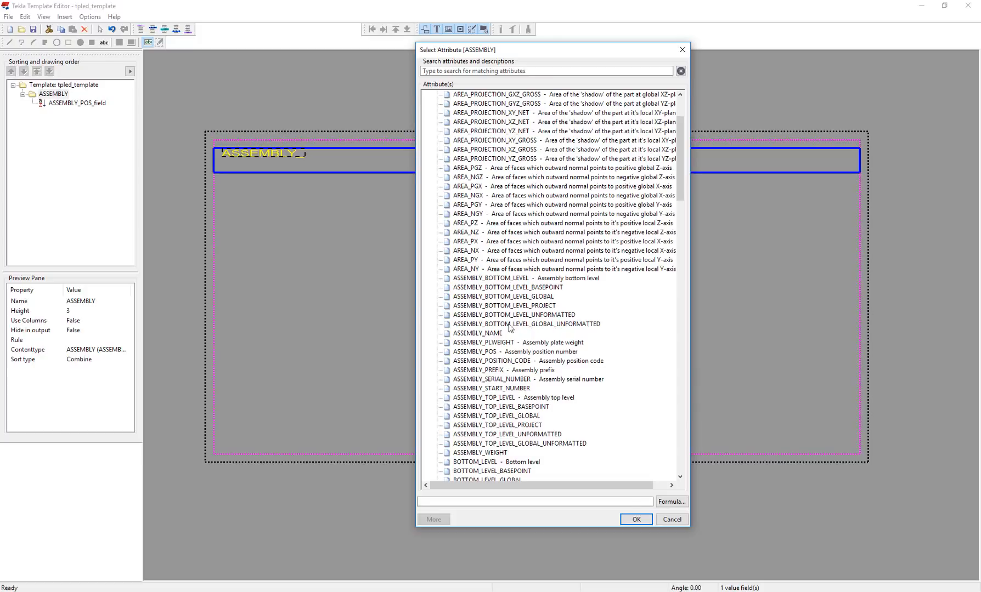
scroll(533, 320, "down", 7)
scroll(533, 320, "down", 20)
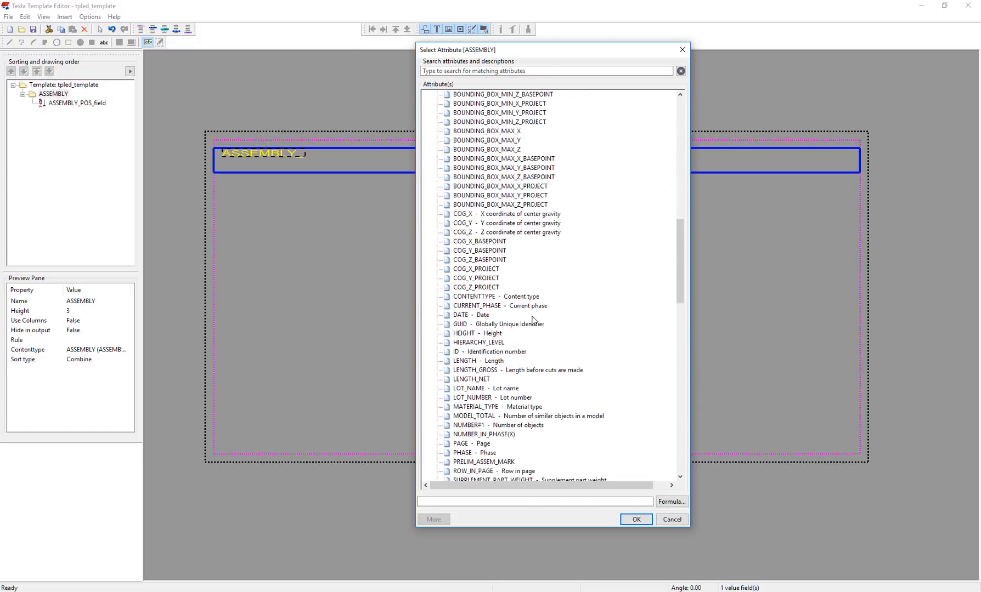
scroll(533, 321, "down", 8)
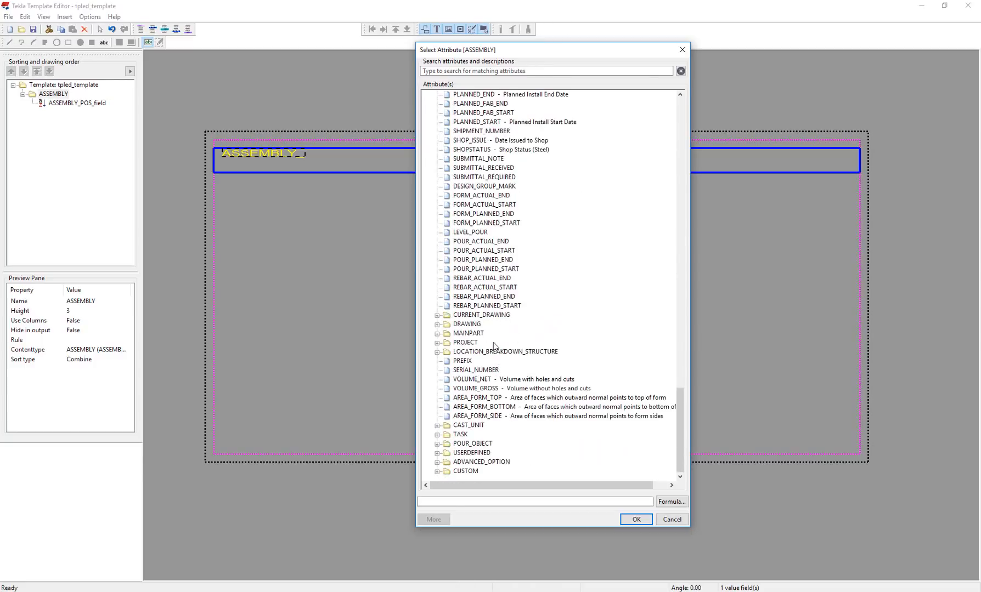
left_click(462, 334)
key("Right")
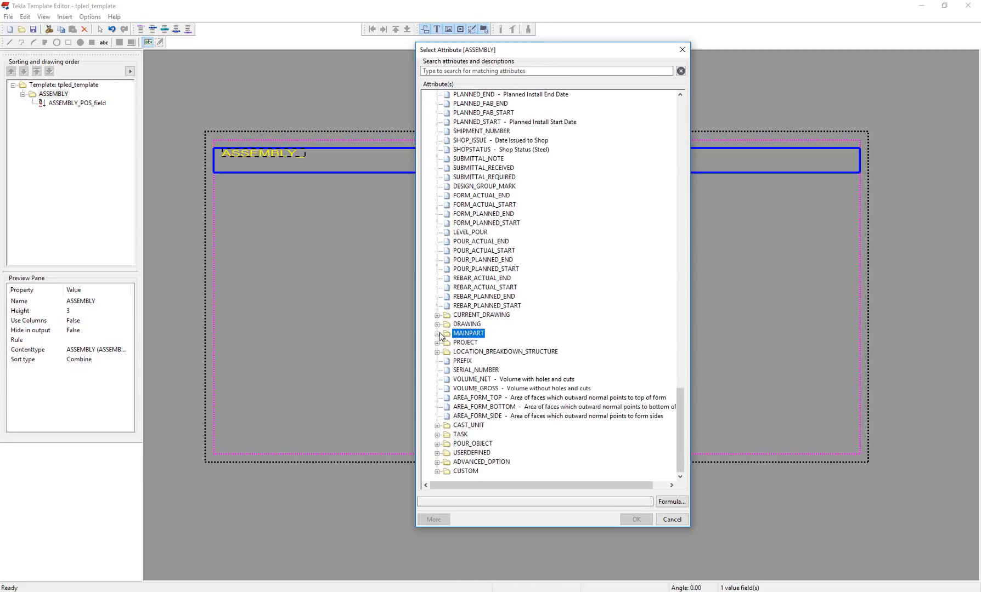
scroll(522, 356, "down", 6)
scroll(523, 356, "down", 13)
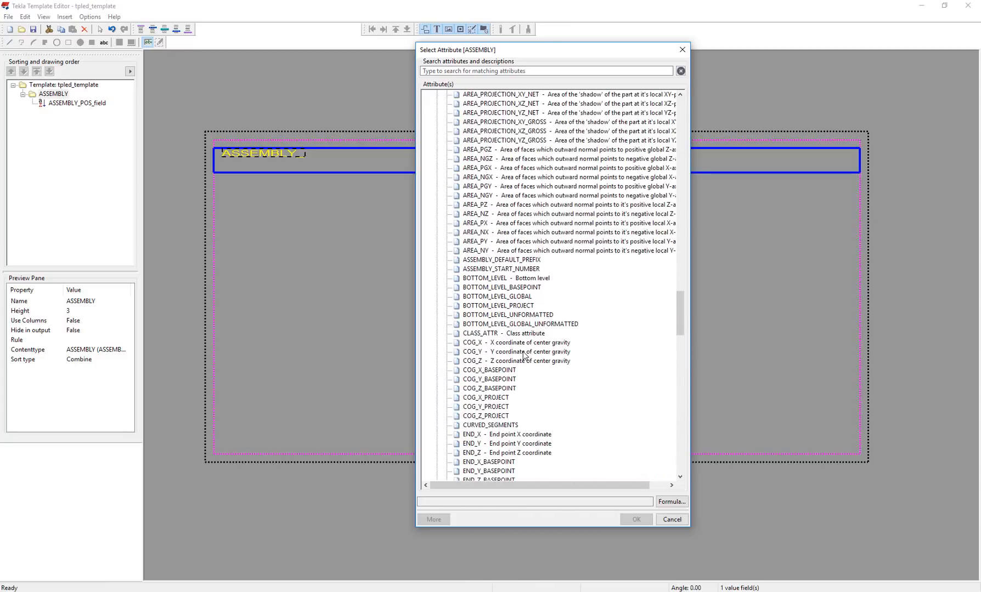
scroll(523, 356, "down", 7)
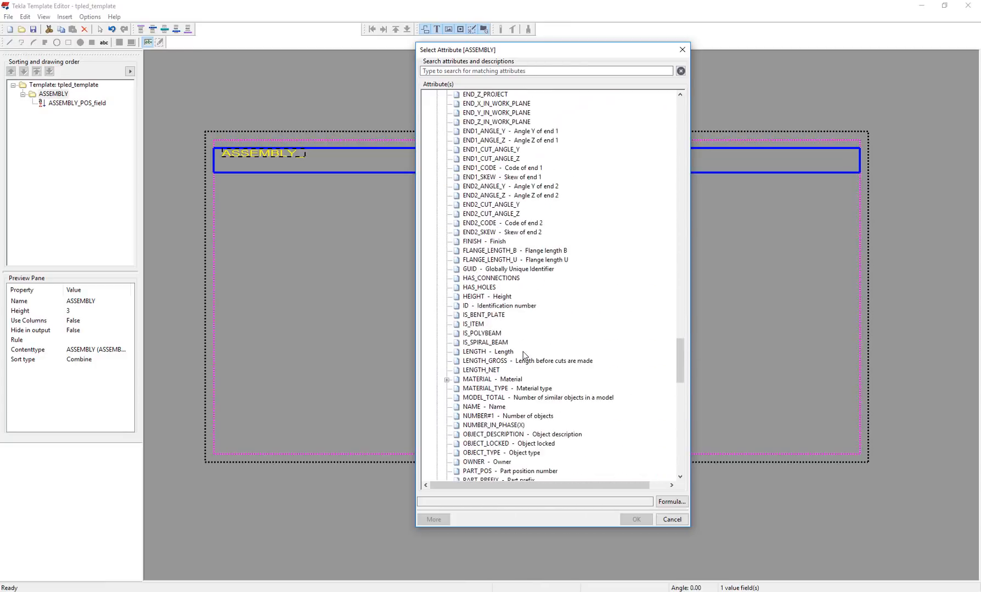
left_click(481, 353)
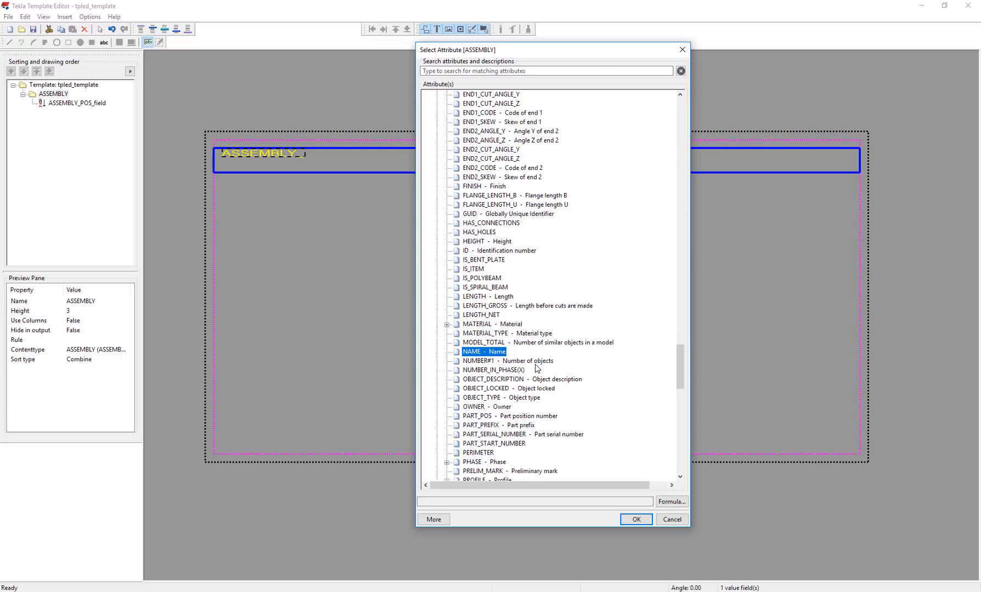
double_click(472, 353)
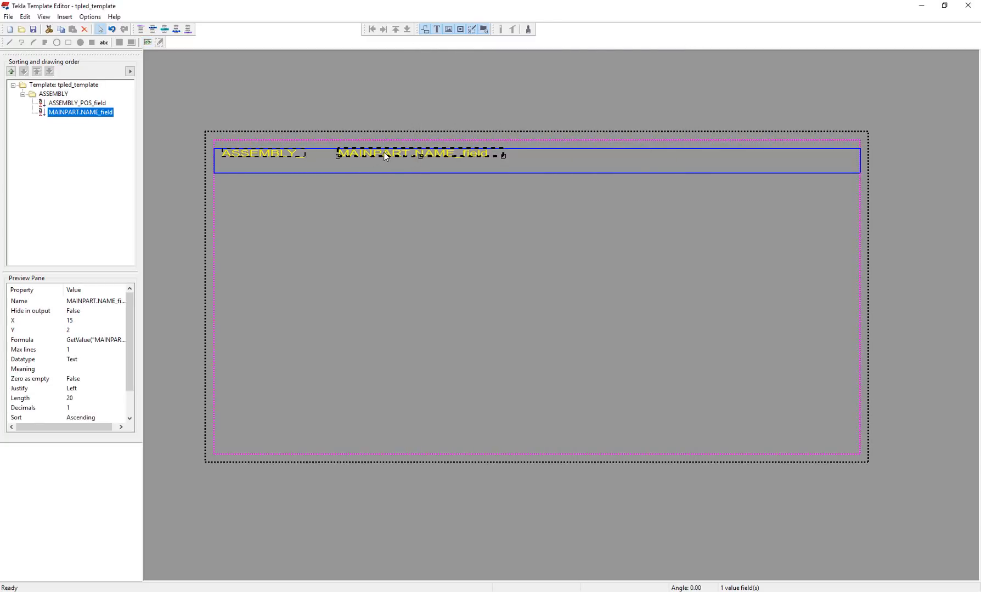
- Add a value field for the assembly LENGTH attribute to the ASSEMBLY row at about X 40, Y 2
left_click(47, 104)
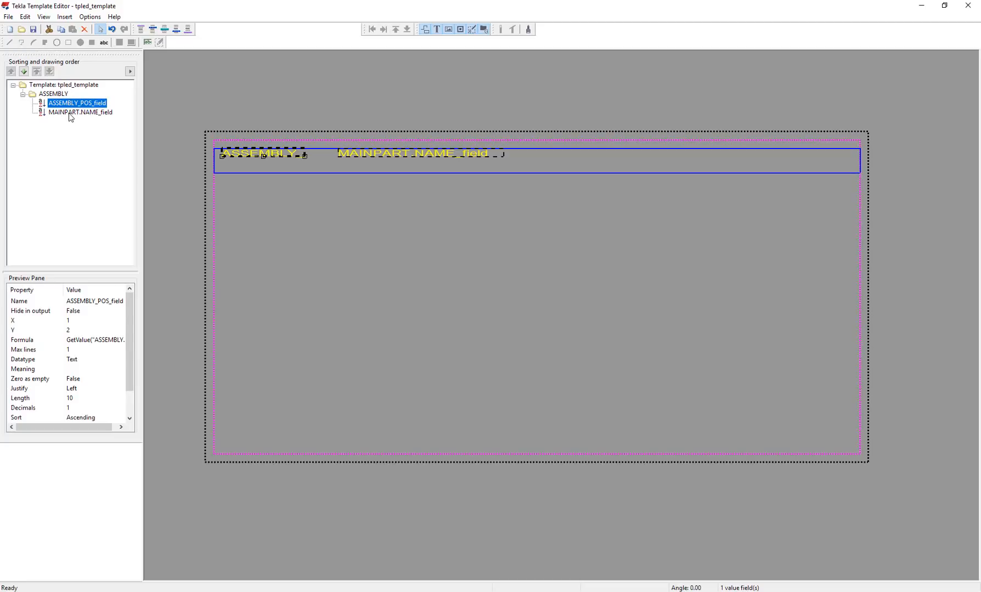
left_click(147, 42)
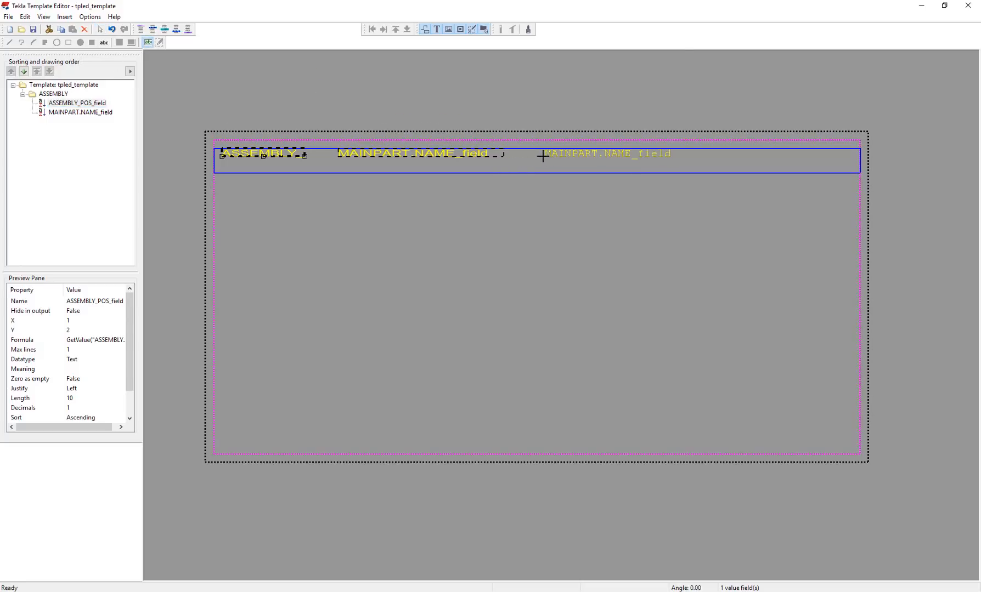
left_click(542, 156)
scroll(606, 316, "down", 20)
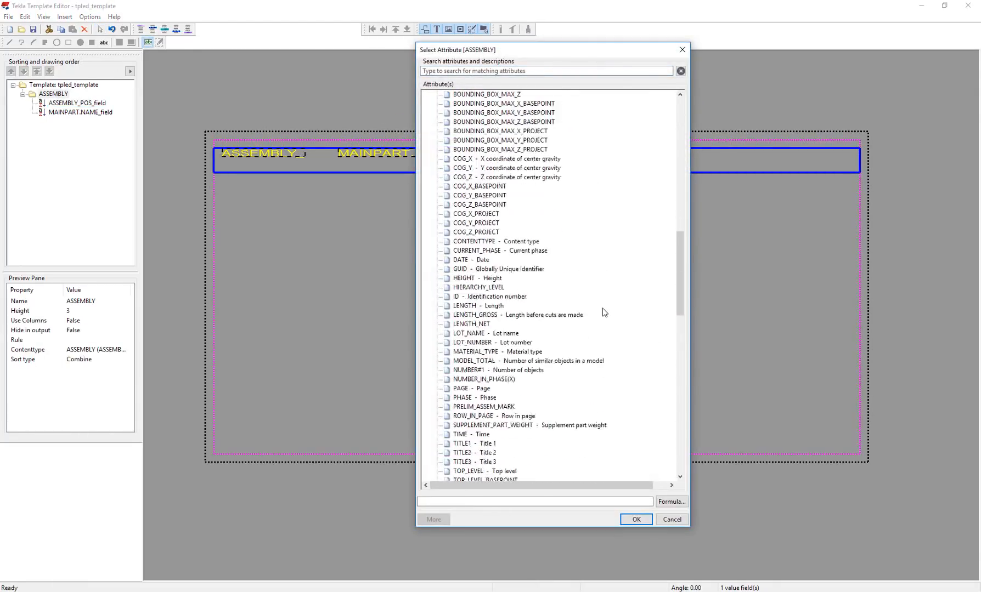
double_click(479, 252)
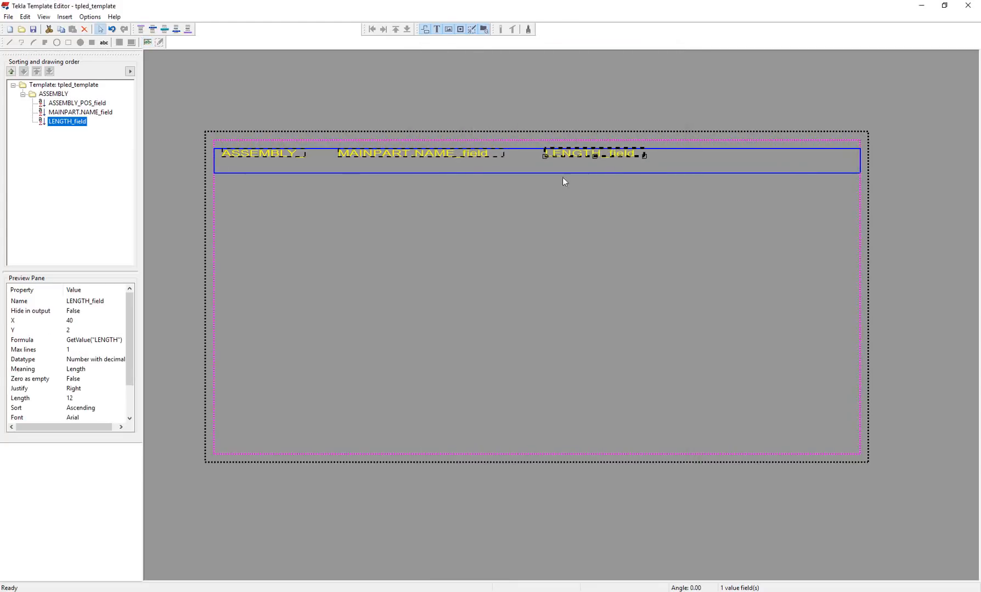
- Reduce the height of the ASSEMBLY row to 1 so it fits its value fields
left_click(536, 173)
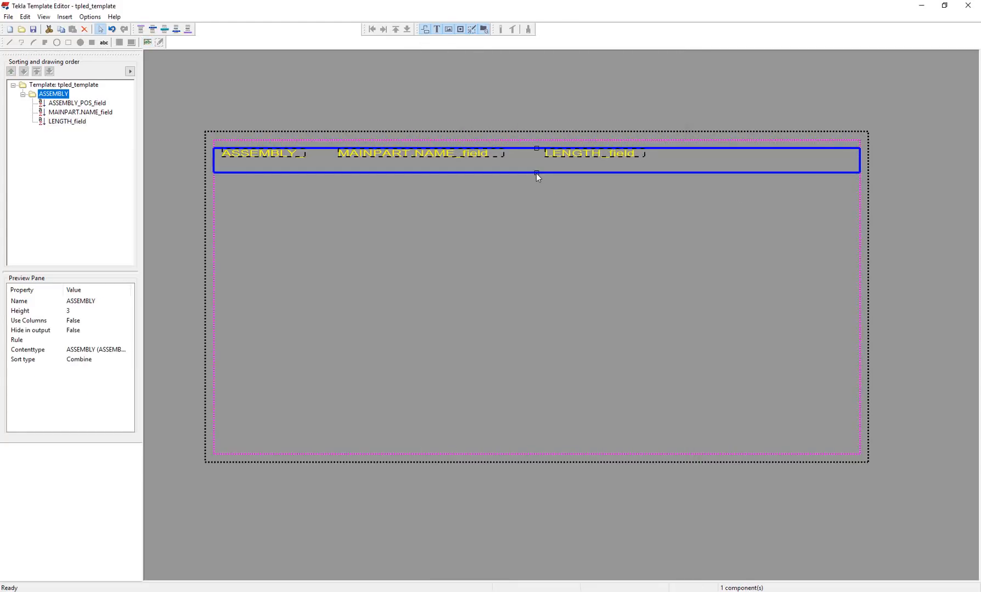
left_click_drag(537, 174, 536, 157)
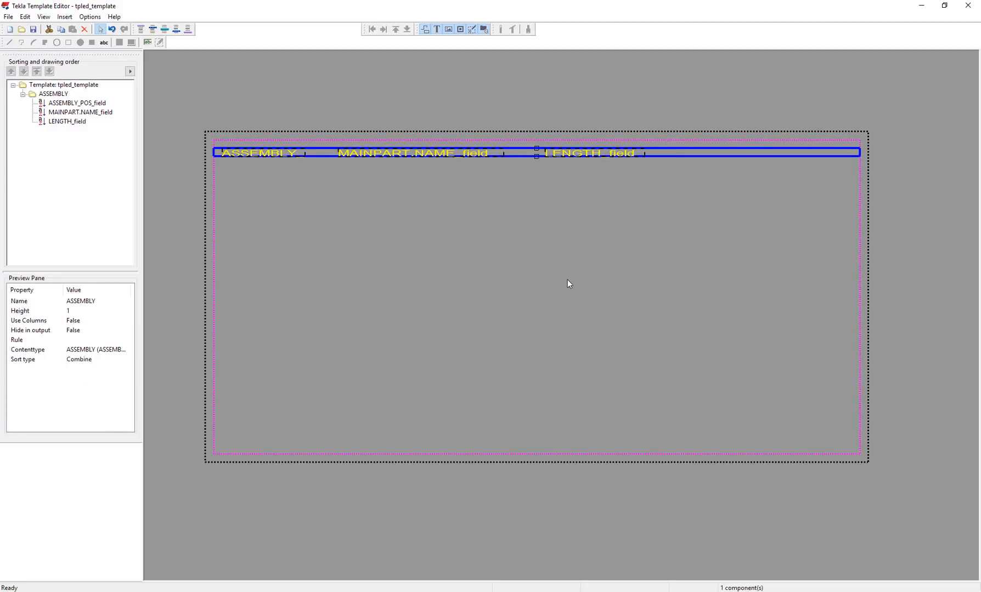
left_click(480, 287)
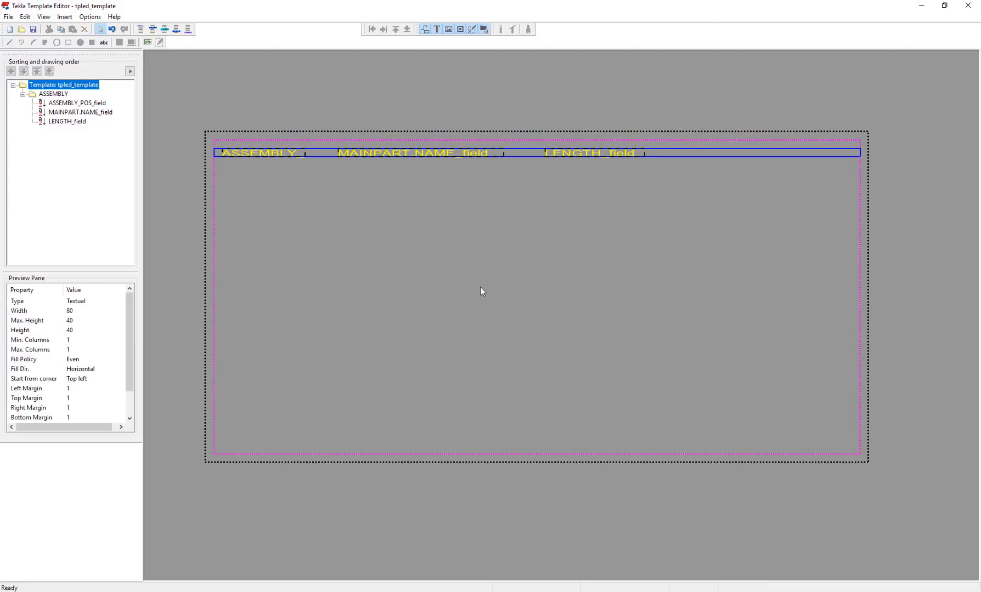
- Save the template as "+Sample BOM Report" in the +Platform 2018i model folder under TeklaStructuresModels
left_click(33, 29)
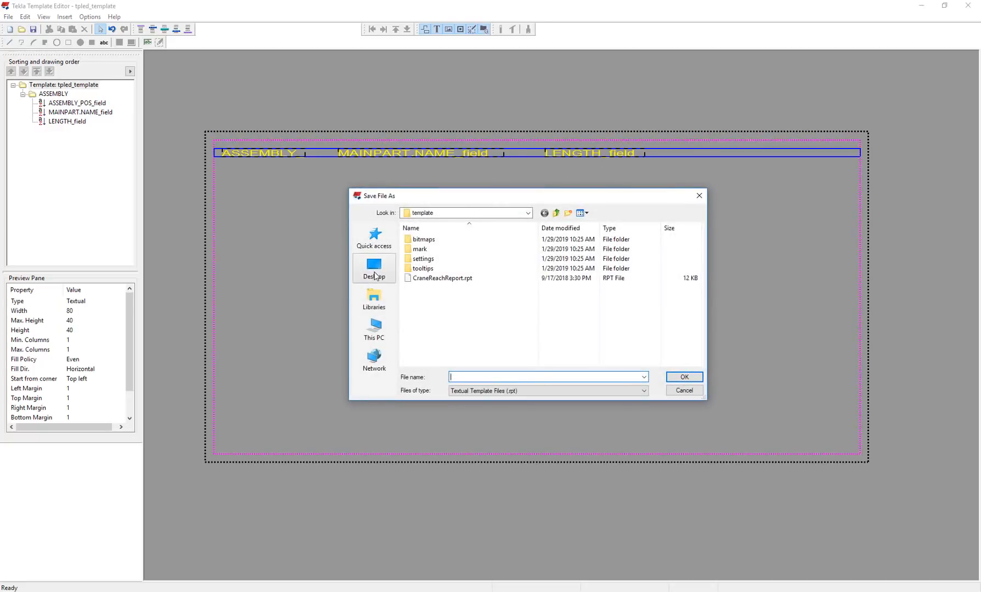
left_click(375, 297)
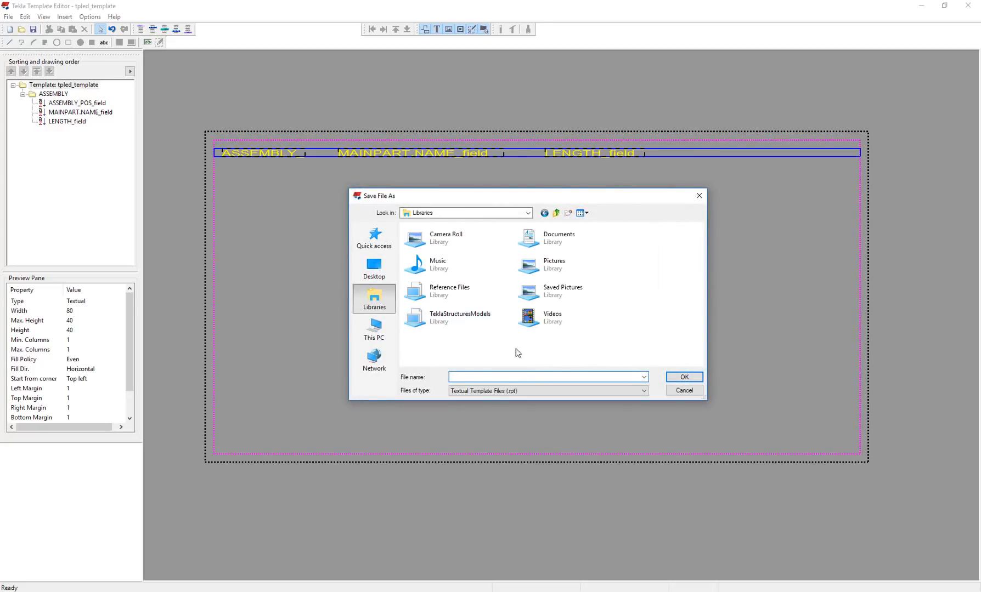
double_click(447, 321)
scroll(439, 315, "down", 3)
double_click(435, 296)
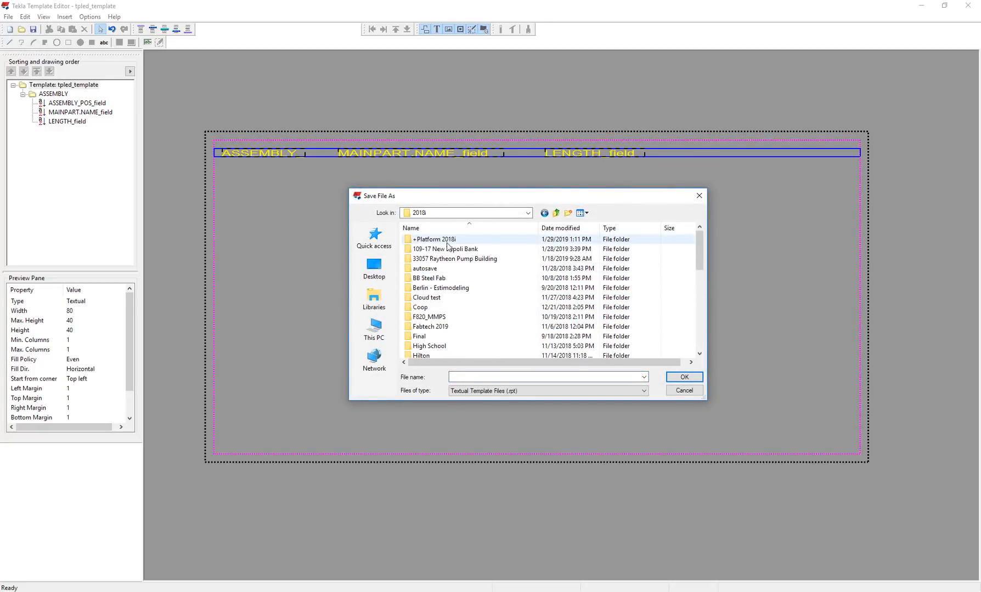
double_click(434, 240)
left_click(479, 378)
type("+")
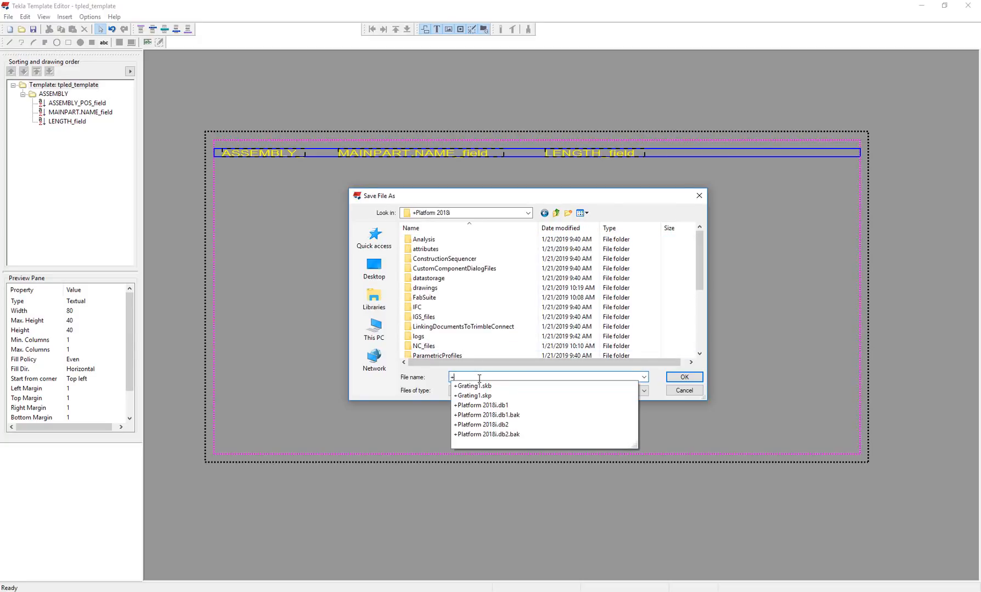
type("Sample BOM Report")
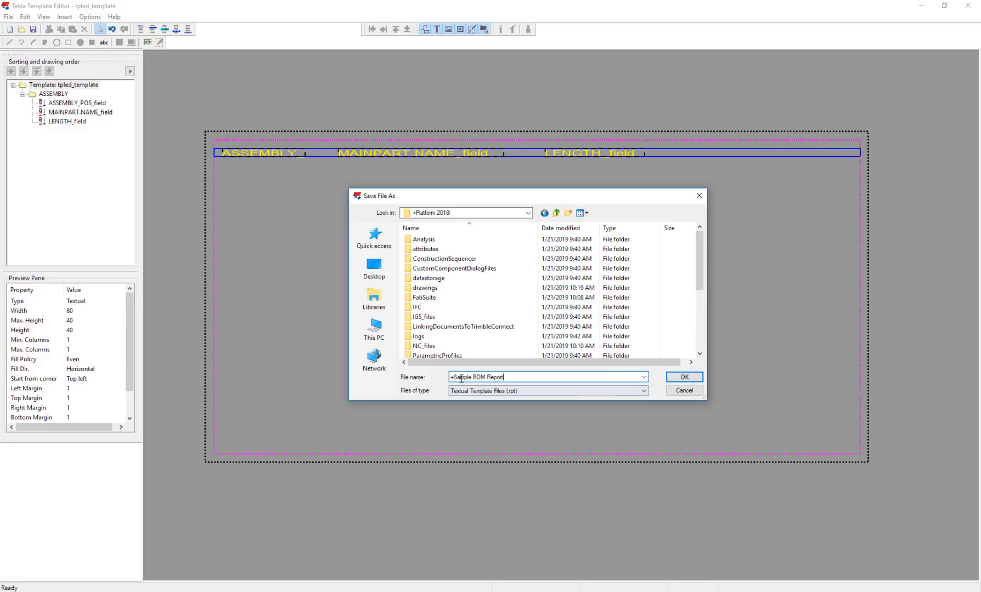
left_click_drag(454, 377, 428, 378)
left_click(683, 378)
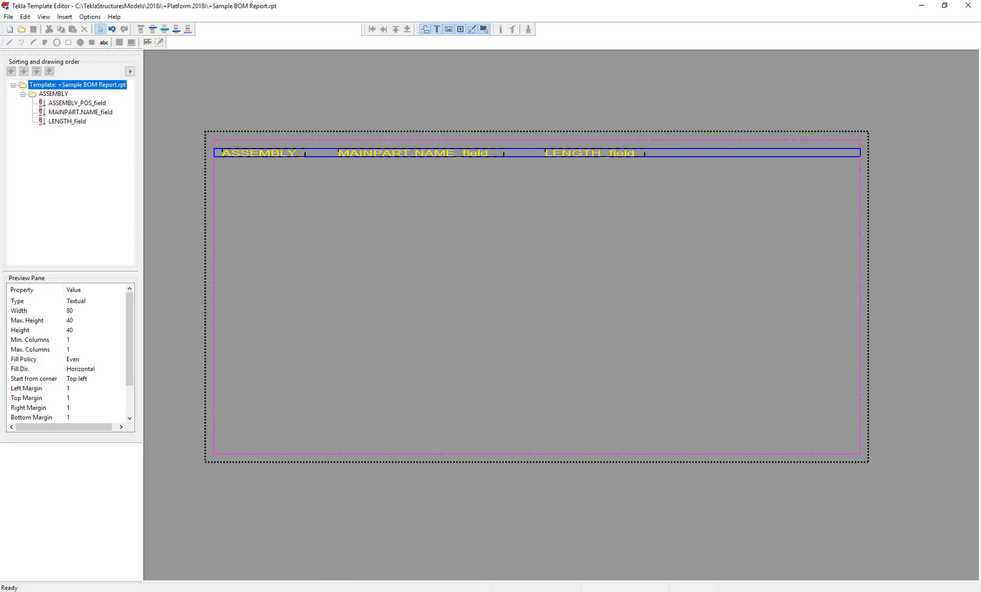
- Switch to Tekla Structures, create the +Sample BOM Report from all objects, replacing the existing file, and close the resulting report
key("alt+Tab")
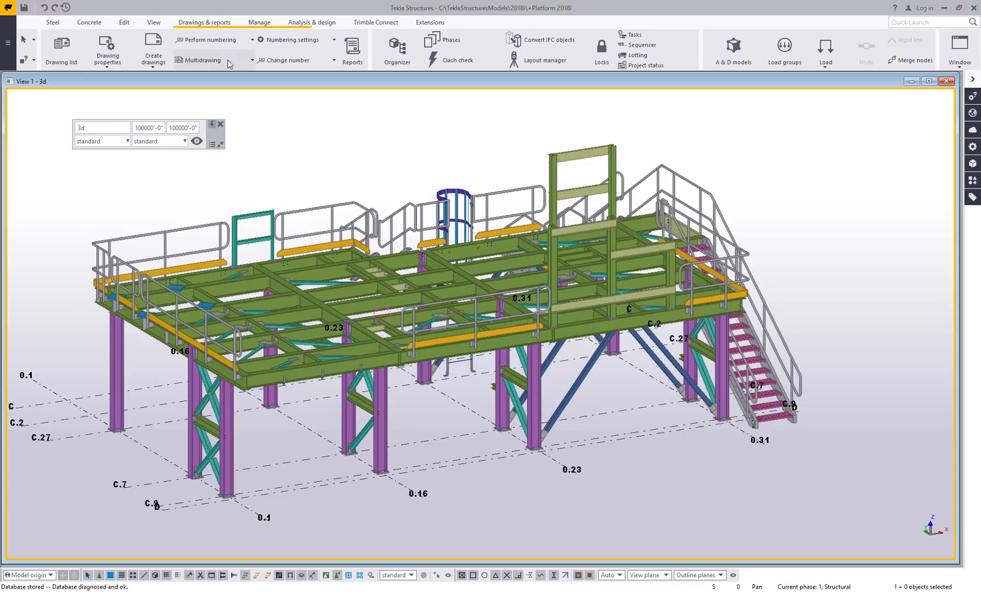
left_click(347, 54)
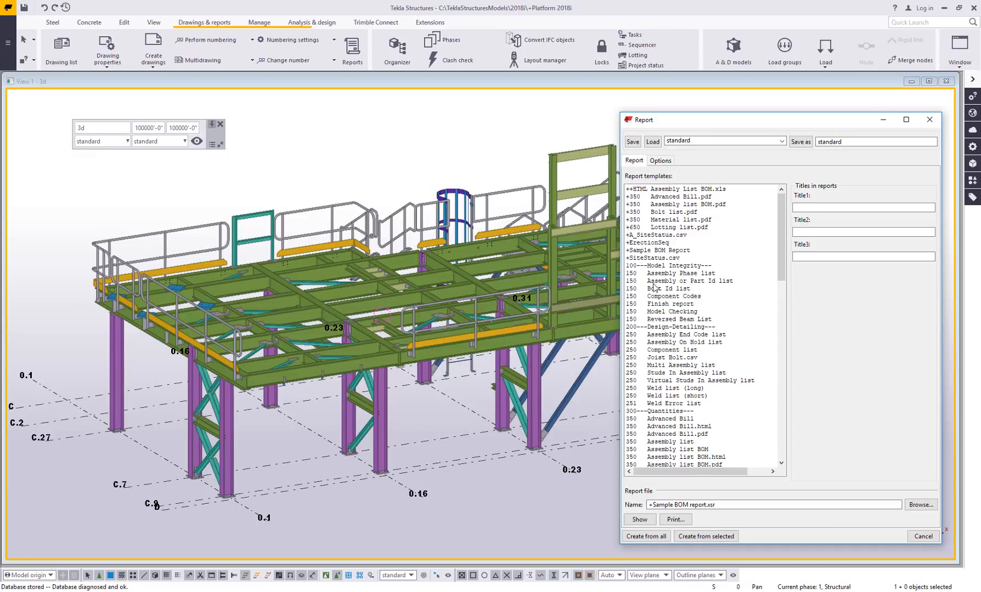
left_click(662, 252)
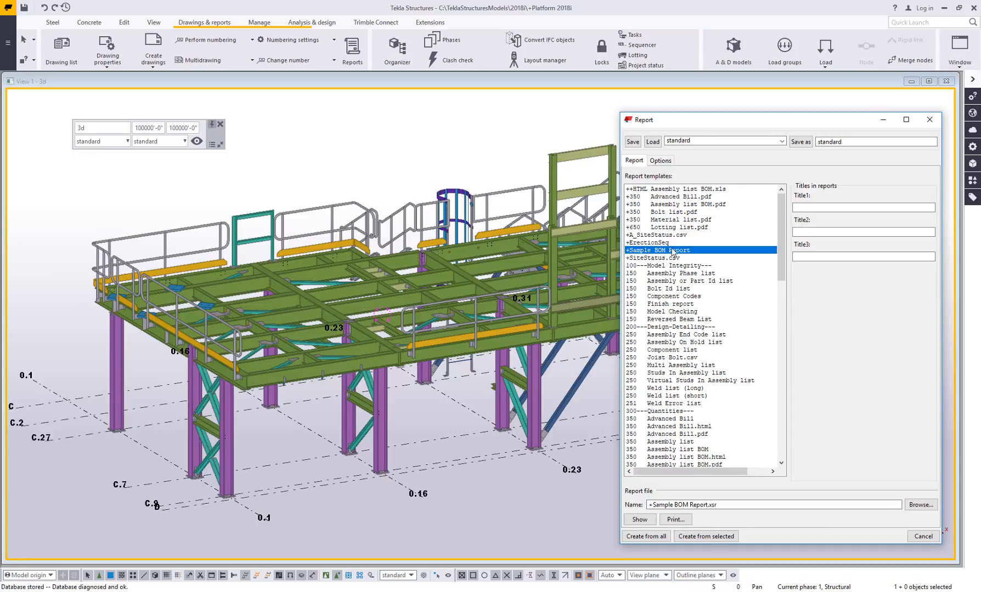
left_click(644, 536)
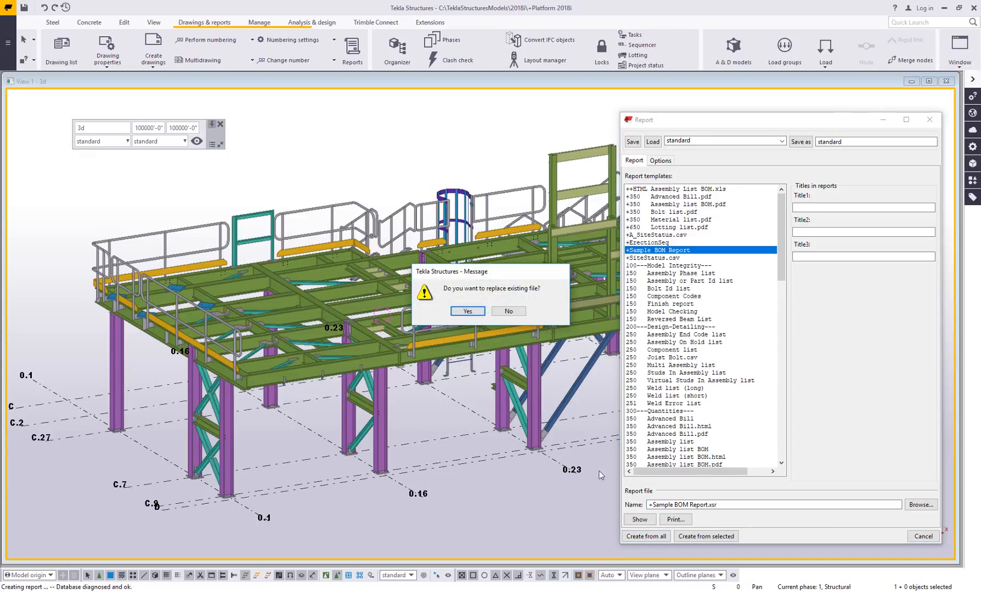
left_click(464, 312)
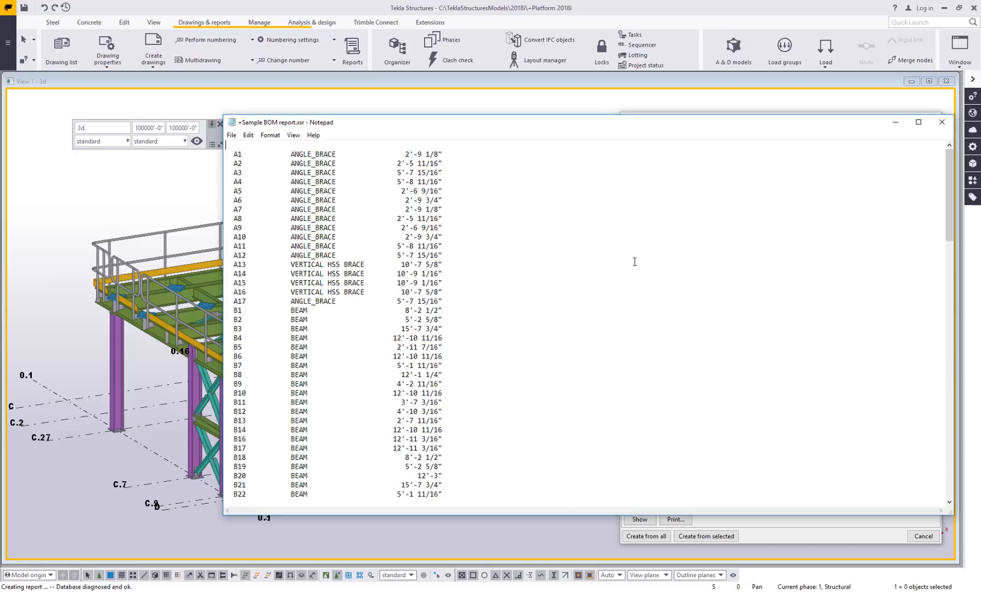
left_click(942, 122)
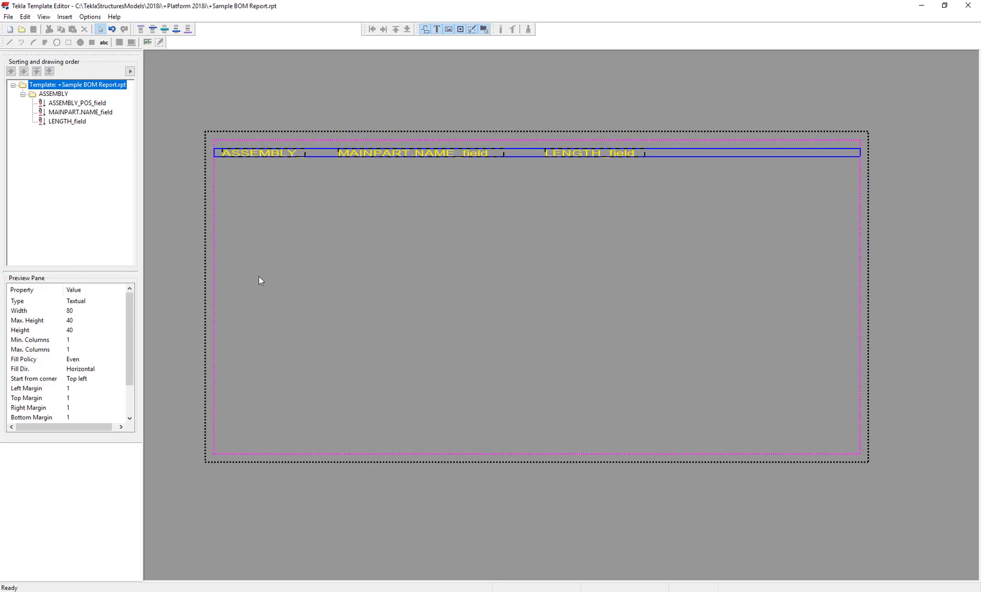
- Return to the Template Editor and add a row with content type PART below the ASSEMBLY row
middle_click_drag(321, 298, 334, 316)
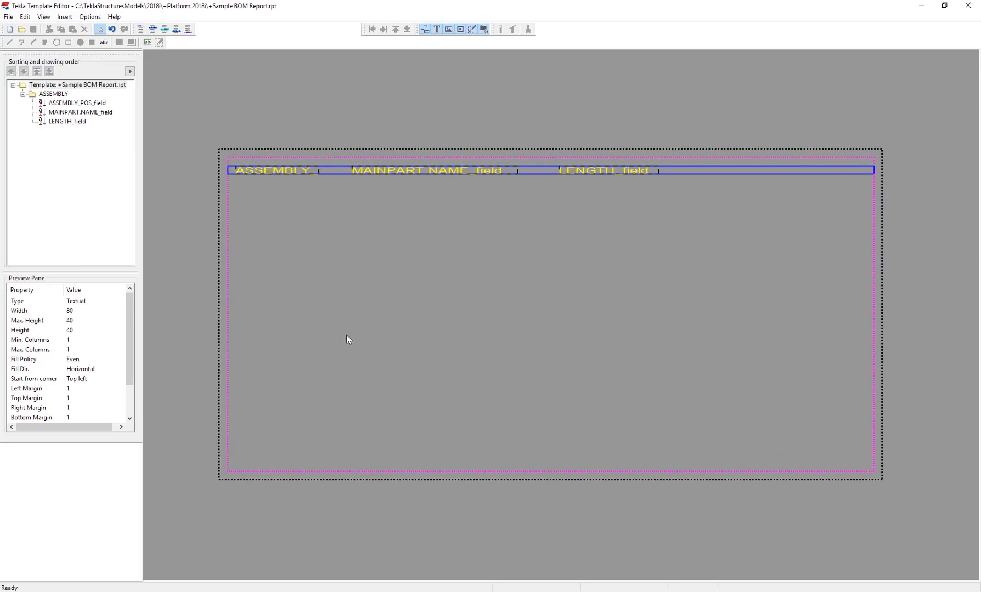
left_click(166, 33)
left_click(101, 56)
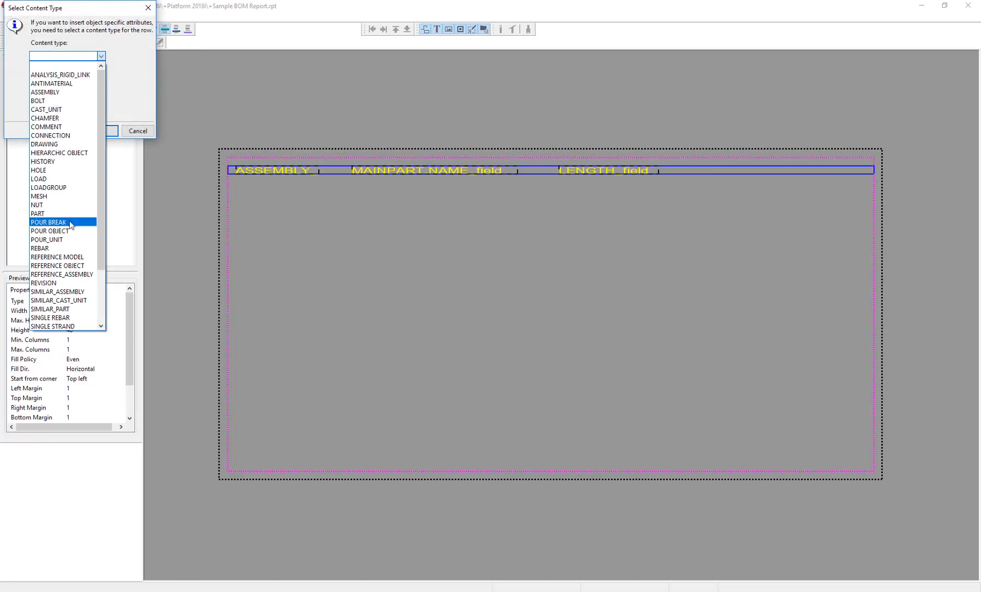
left_click(64, 214)
left_click(99, 131)
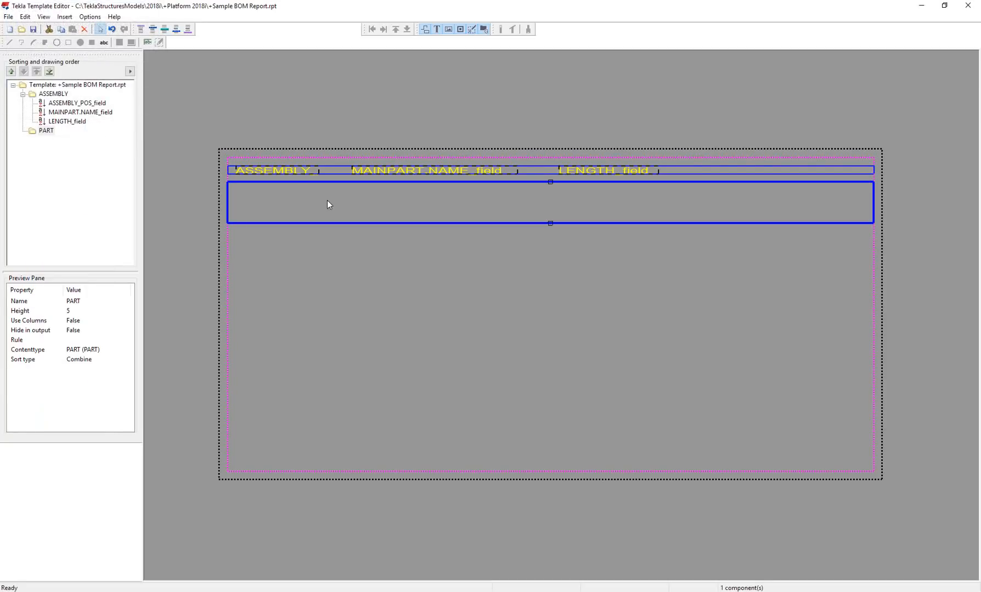
- Add a value field for the PART_POS attribute to the PART row at about X 2, Y 4
left_click(149, 44)
left_click(240, 188)
scroll(526, 301, "down", 4)
scroll(527, 301, "up", 5)
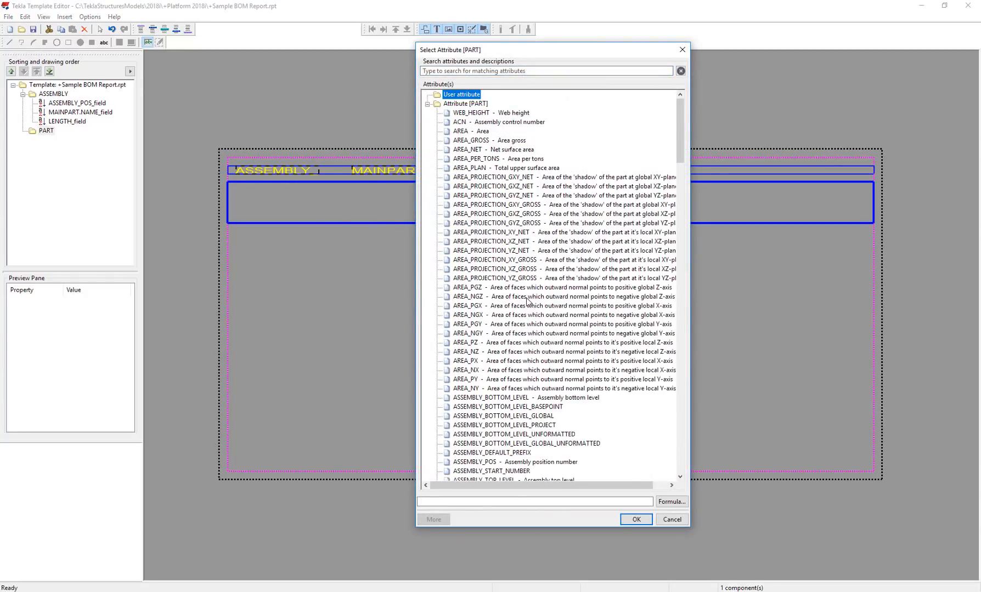
scroll(527, 300, "down", 20)
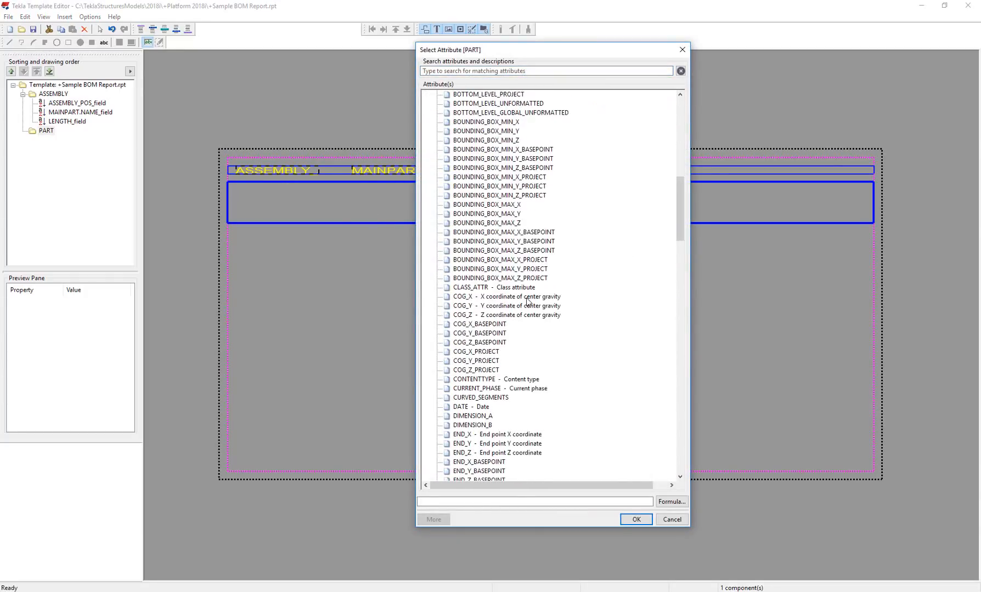
scroll(527, 300, "down", 14)
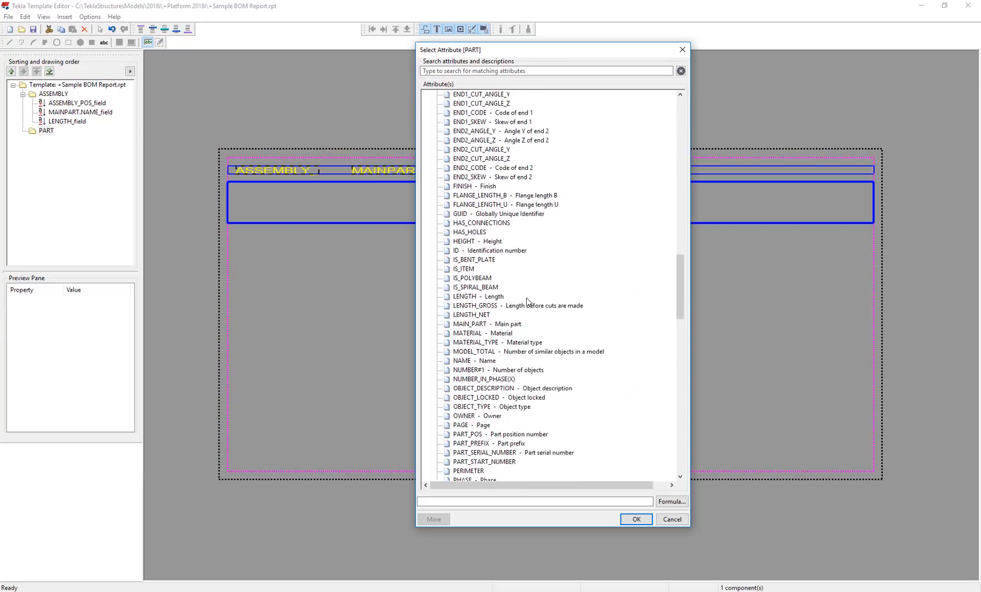
scroll(542, 302, "down", 1)
left_click(477, 353)
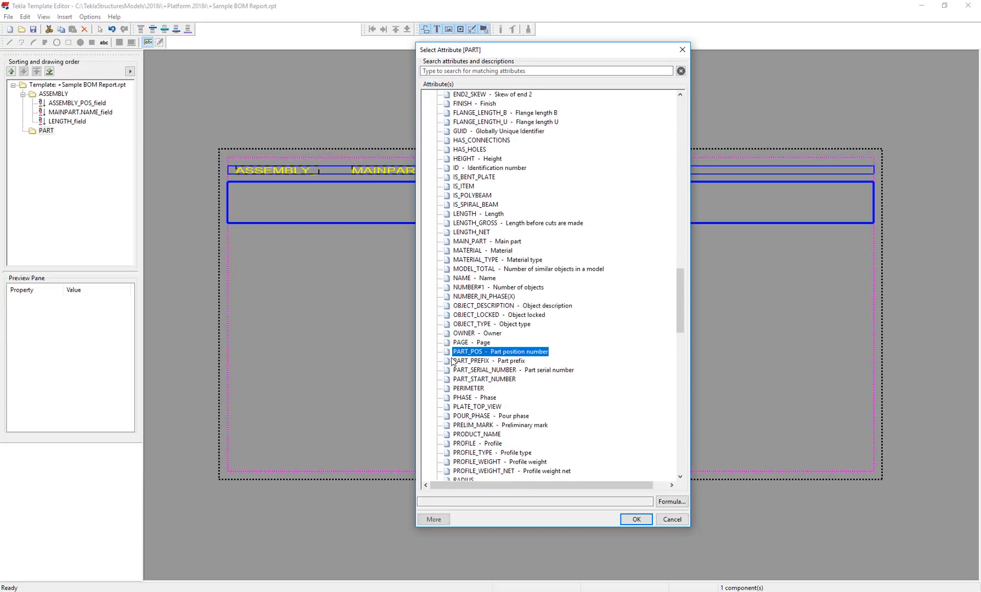
left_click(635, 520)
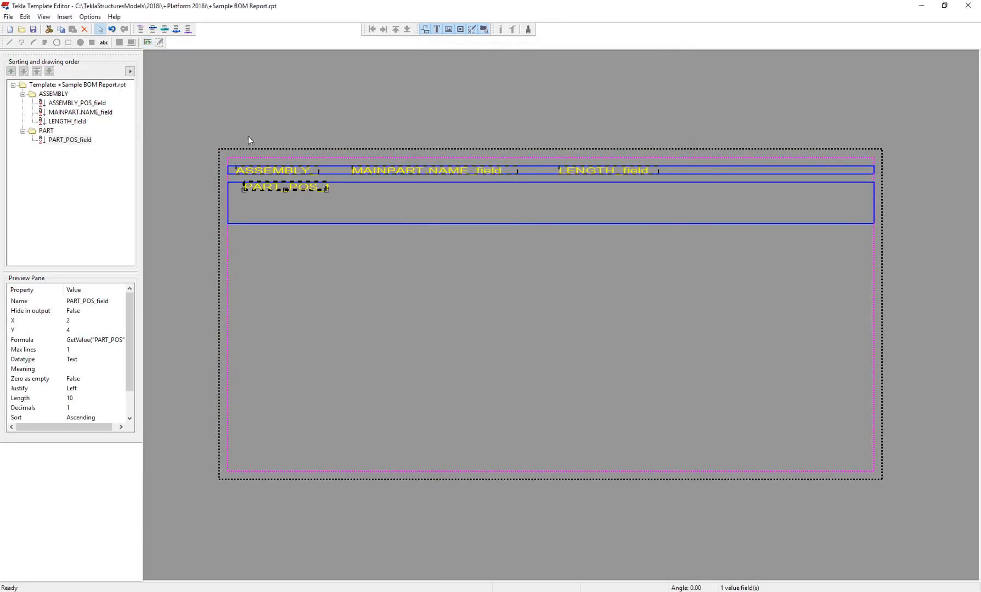
- Add a value field for the part's NAME attribute to the PART row at about X 15, Y 4
left_click(148, 43)
left_click(350, 189)
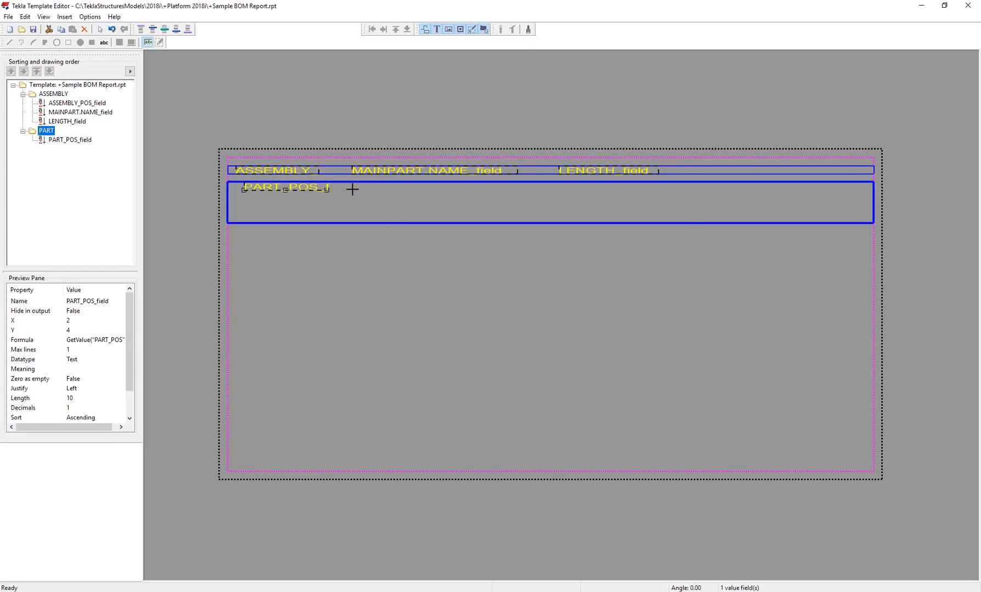
scroll(529, 260, "down", 20)
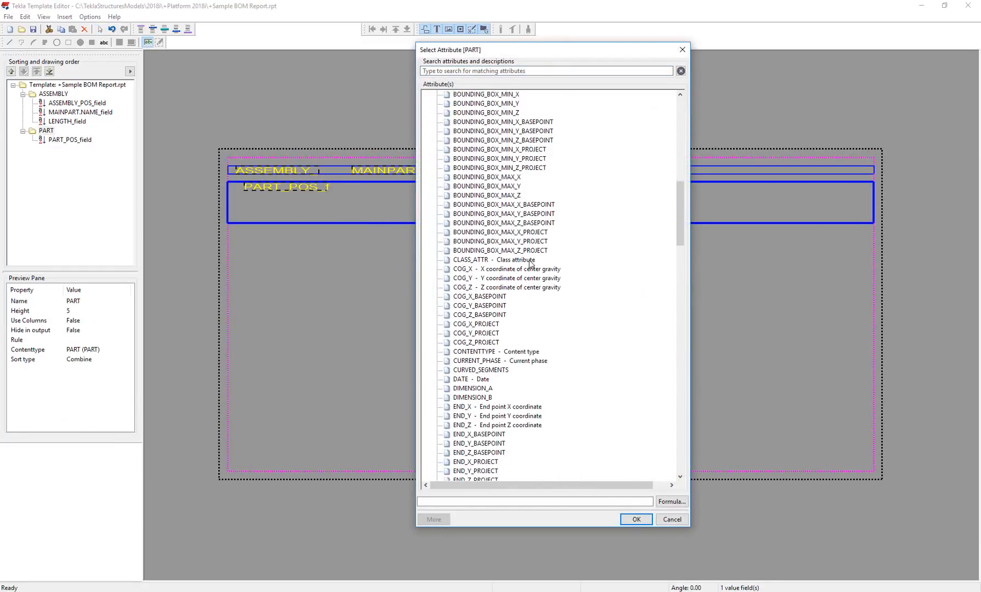
scroll(529, 260, "down", 5)
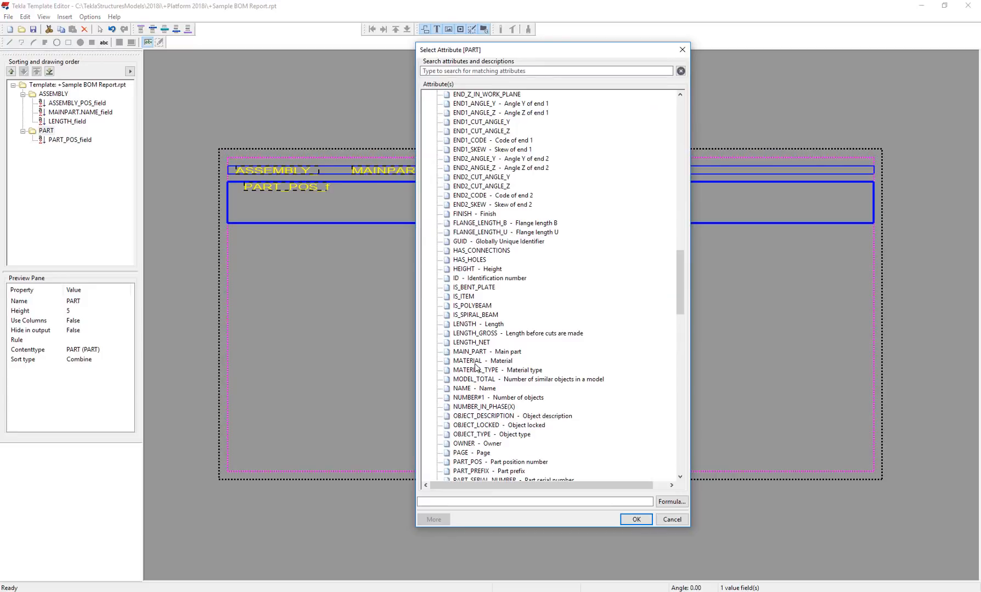
left_click(473, 389)
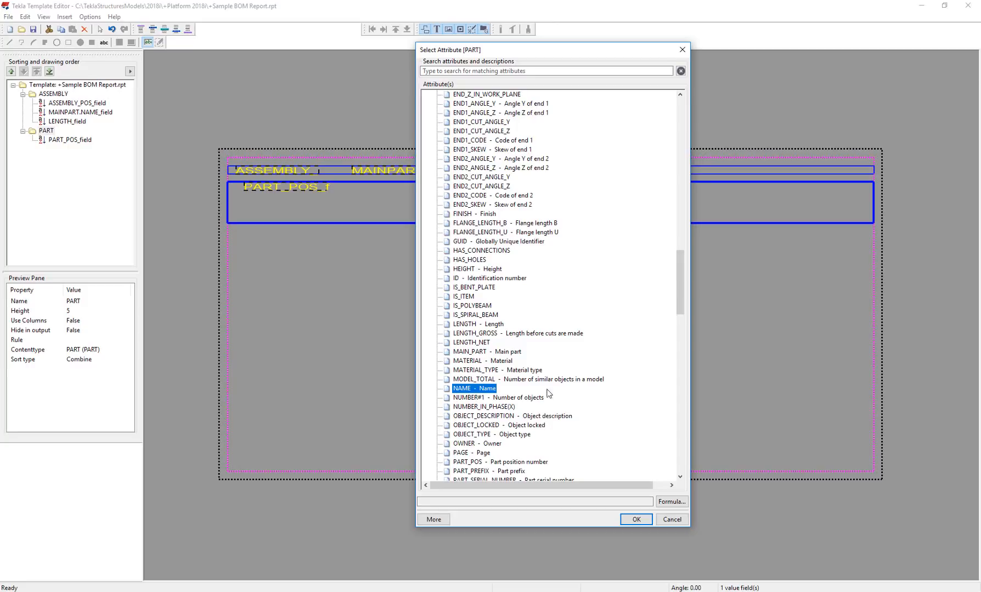
left_click(635, 520)
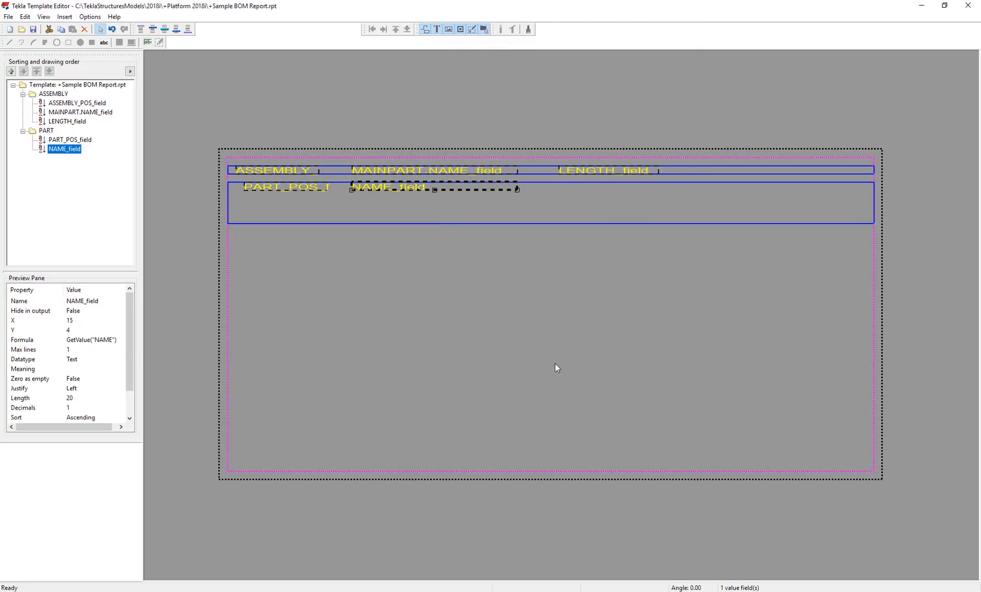
- Add a value field for the part's LENGTH attribute to the PART row at about X 40, Y 4
left_click(147, 43)
left_click(560, 188)
scroll(533, 328, "down", 20)
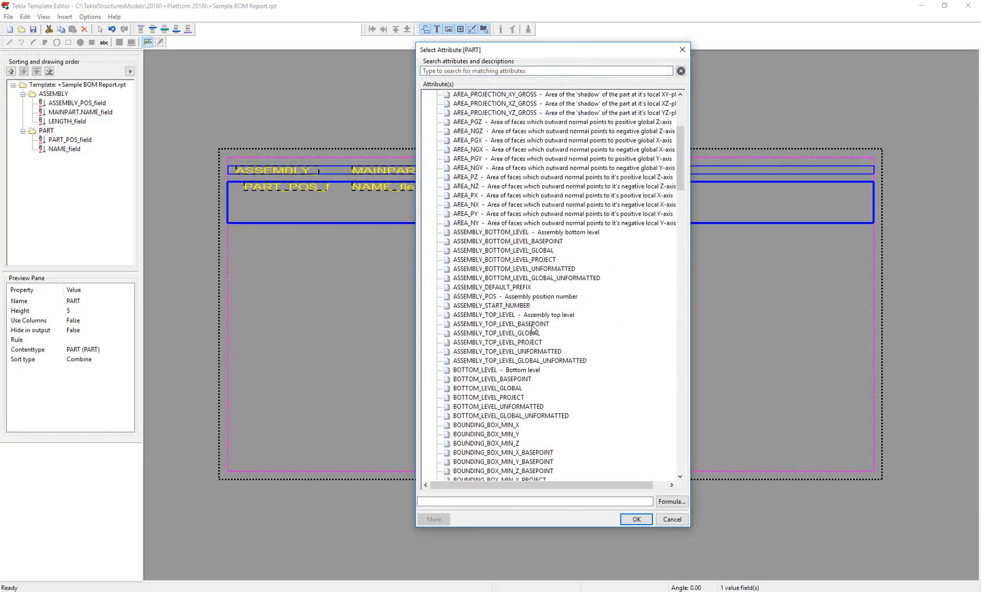
scroll(533, 328, "down", 14)
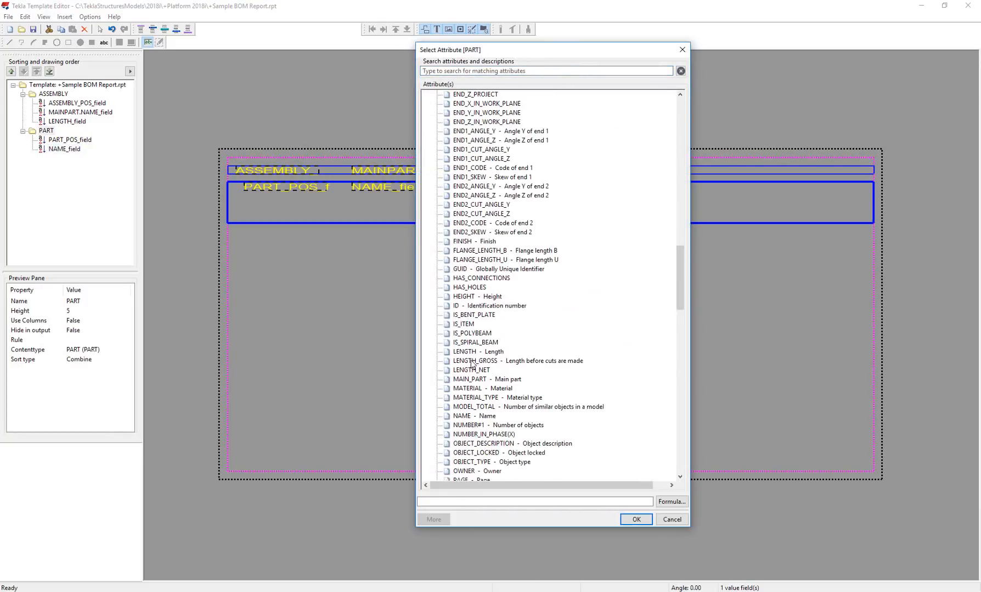
left_click(475, 351)
left_click(636, 520)
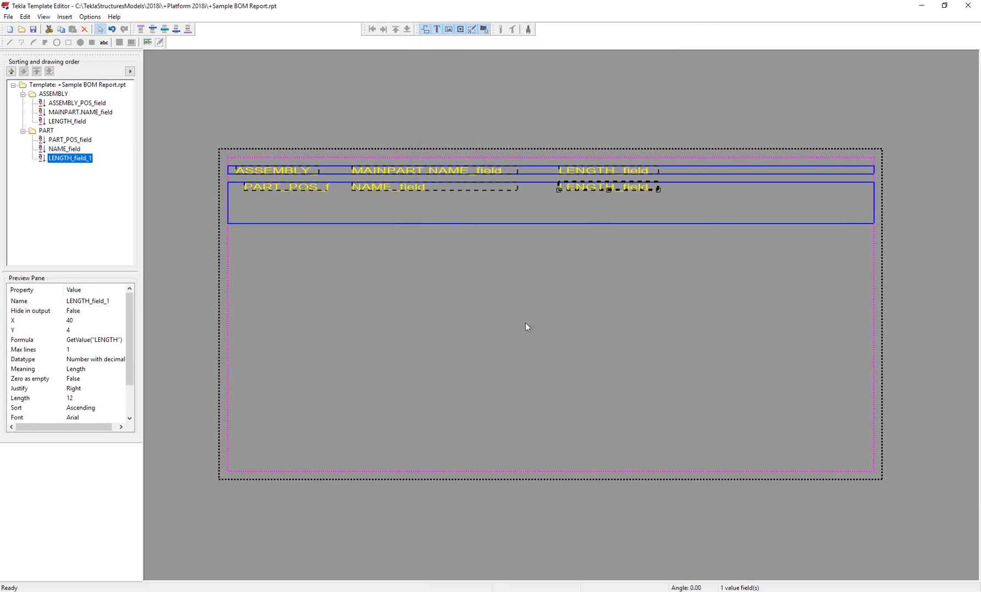
- Reduce the height of the PART row to 1 and save the template
left_click(544, 223)
left_click_drag(551, 223, 253, 190)
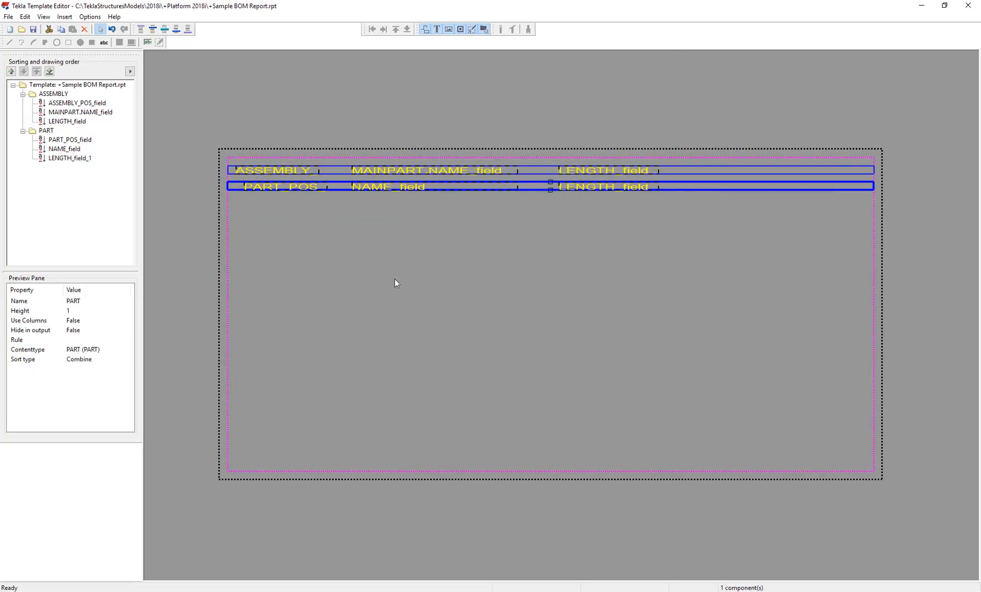
left_click(33, 29)
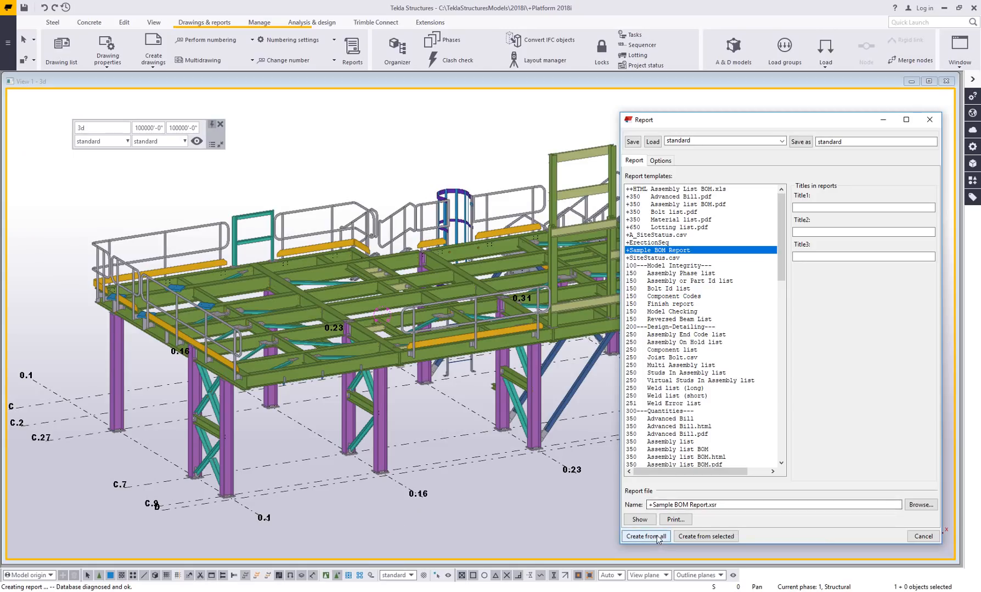
- In Tekla Structures, recreate the +Sample BOM Report from all objects, replacing the existing report file
left_click(658, 537)
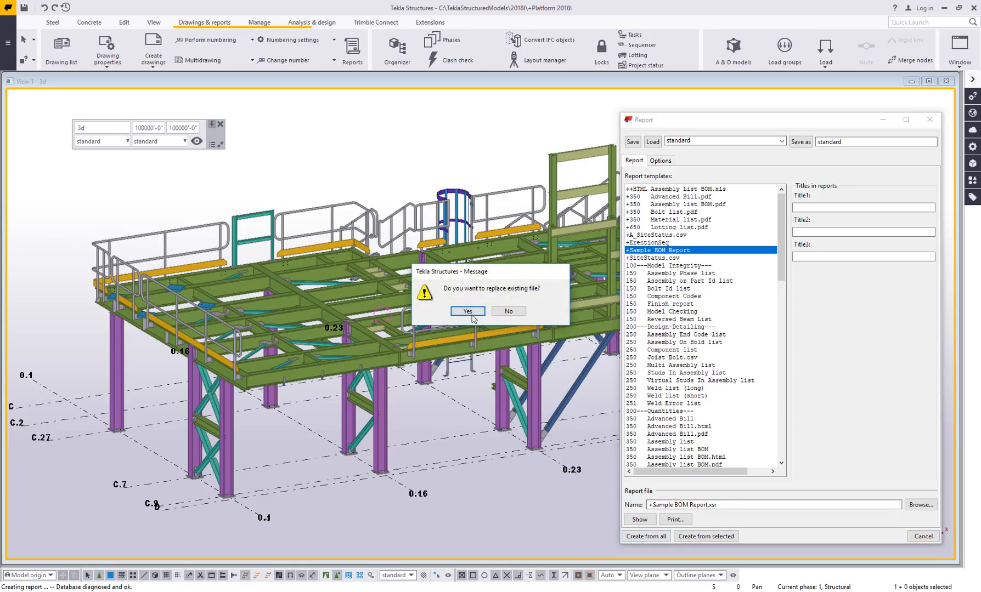
left_click(473, 312)
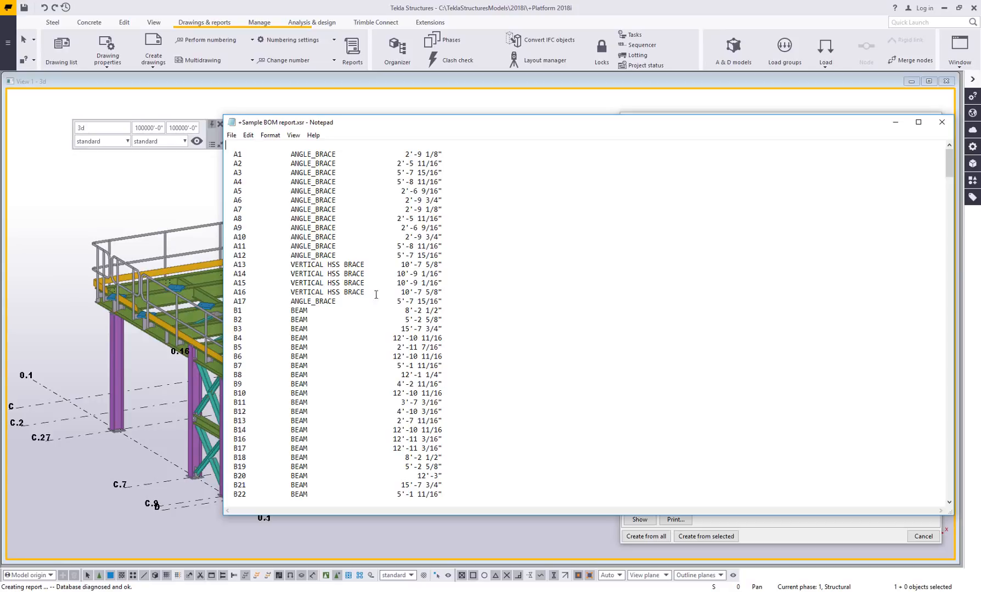
- Read through the +Sample BOM report to check how assemblies and parts are listed, and close it
scroll(366, 378, "down", 18)
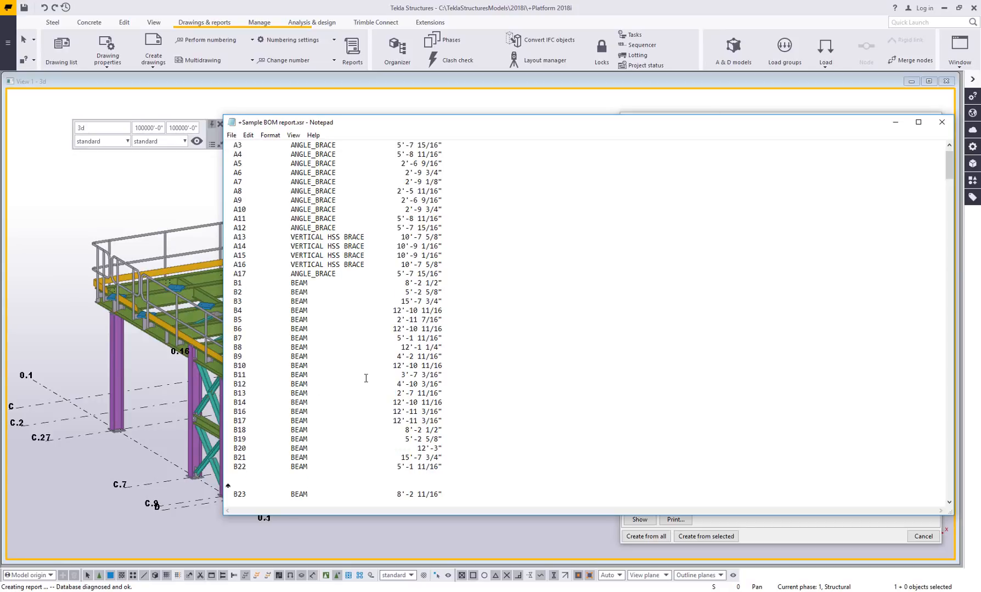
scroll(366, 378, "down", 20)
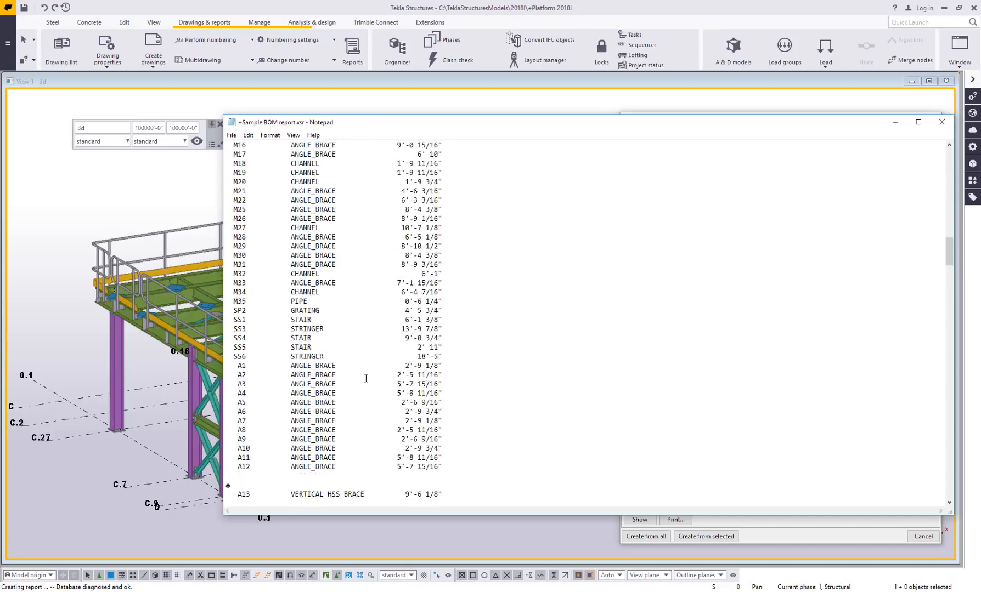
scroll(365, 379, "down", 18)
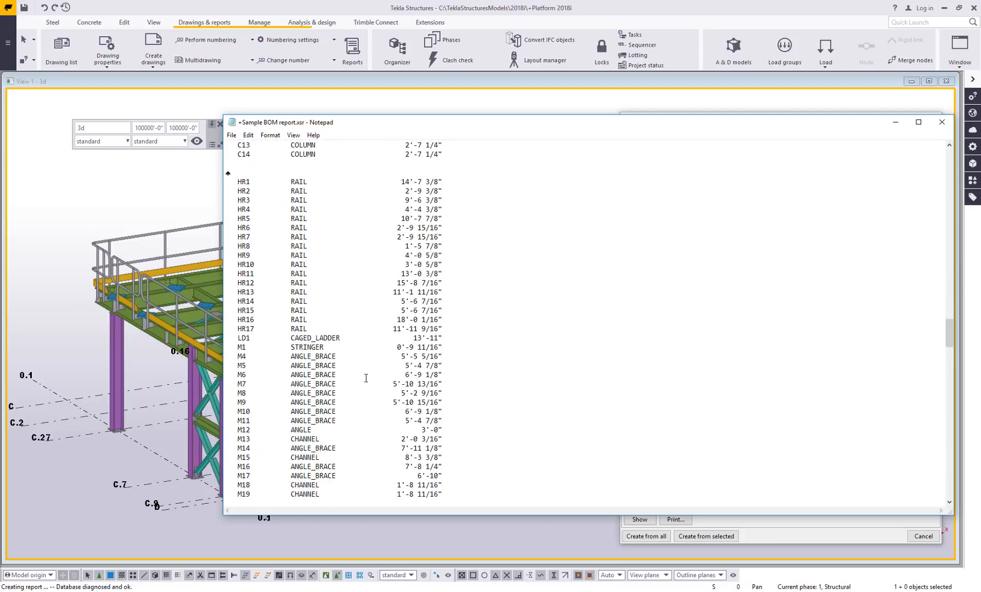
scroll(366, 379, "down", 3)
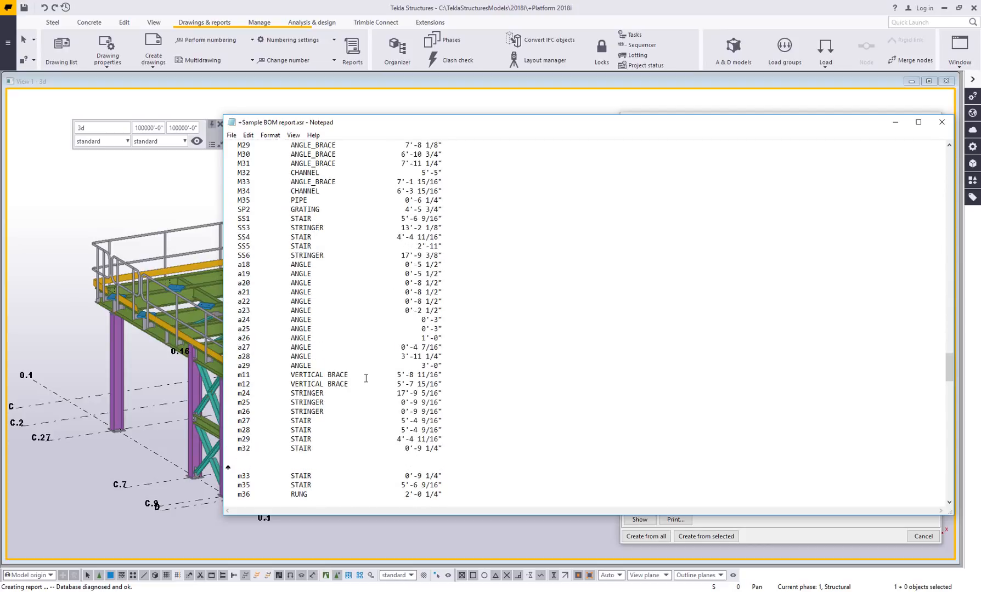
scroll(314, 339, "down", 8)
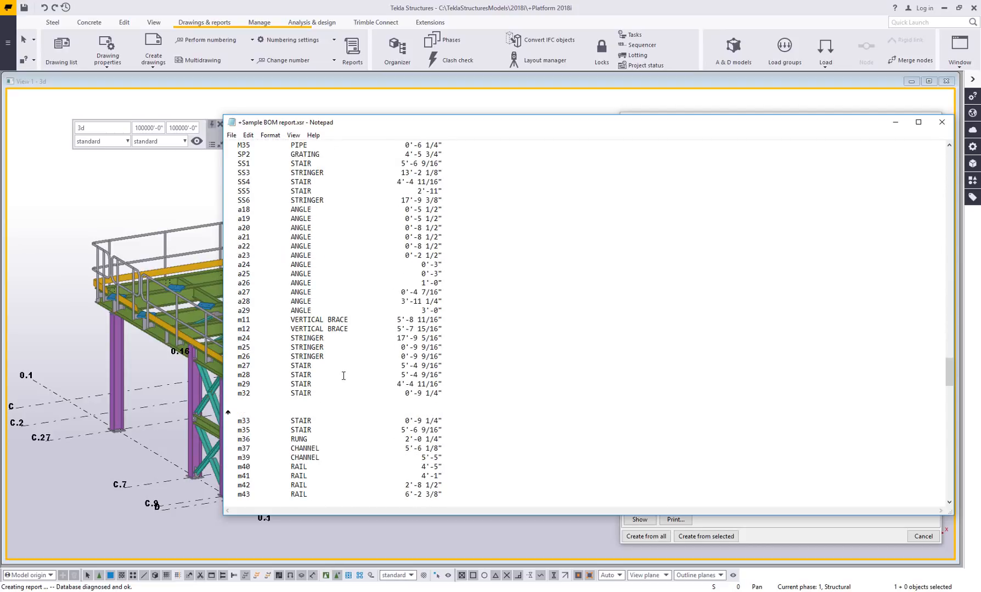
scroll(314, 390, "down", 14)
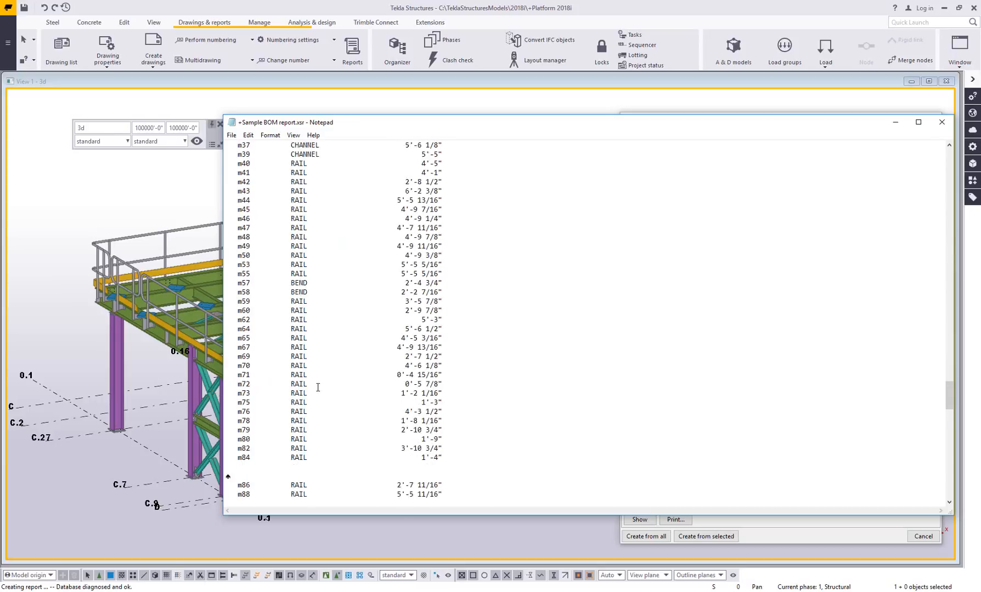
scroll(297, 373, "down", 5)
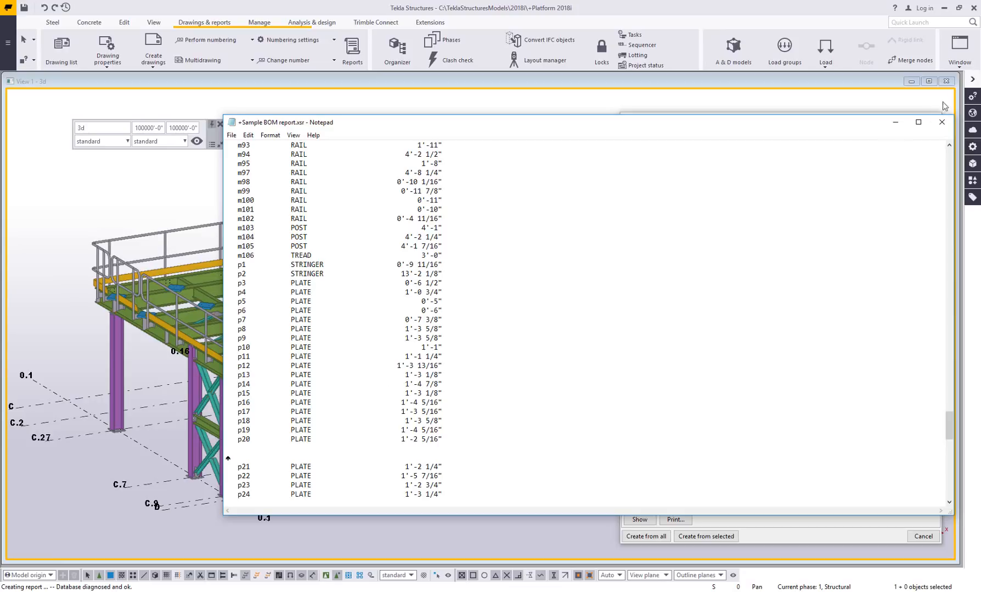
left_click(942, 122)
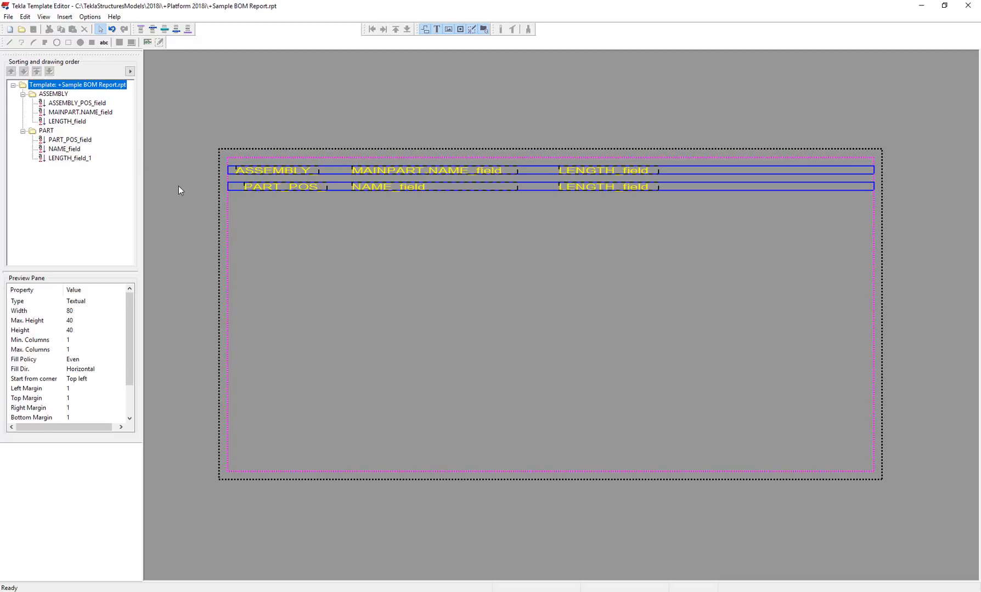
- In Template Editor, shift the PART row down a level so it is nested under the ASSEMBLY row
left_click(53, 96)
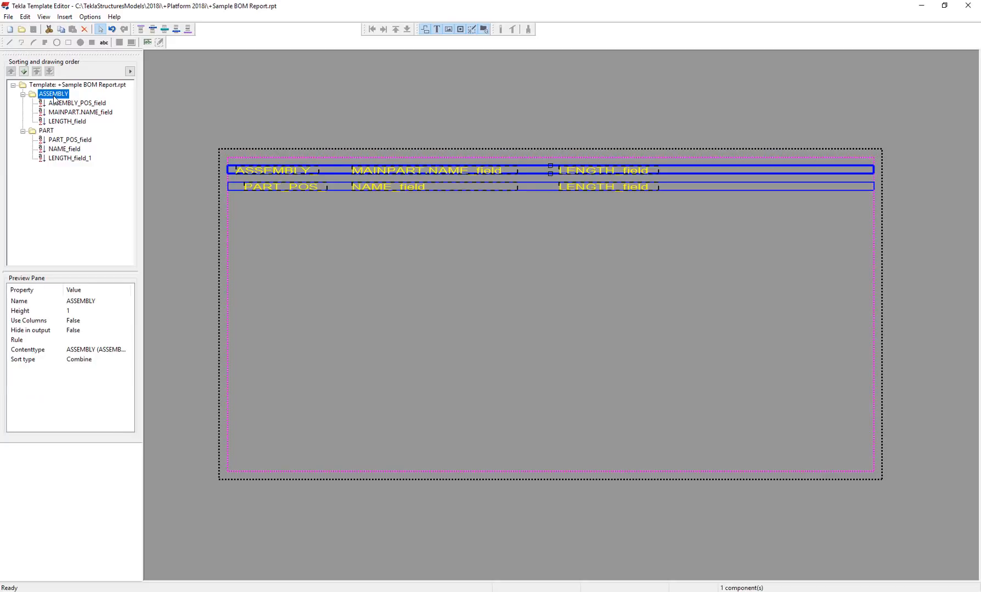
left_click(48, 131)
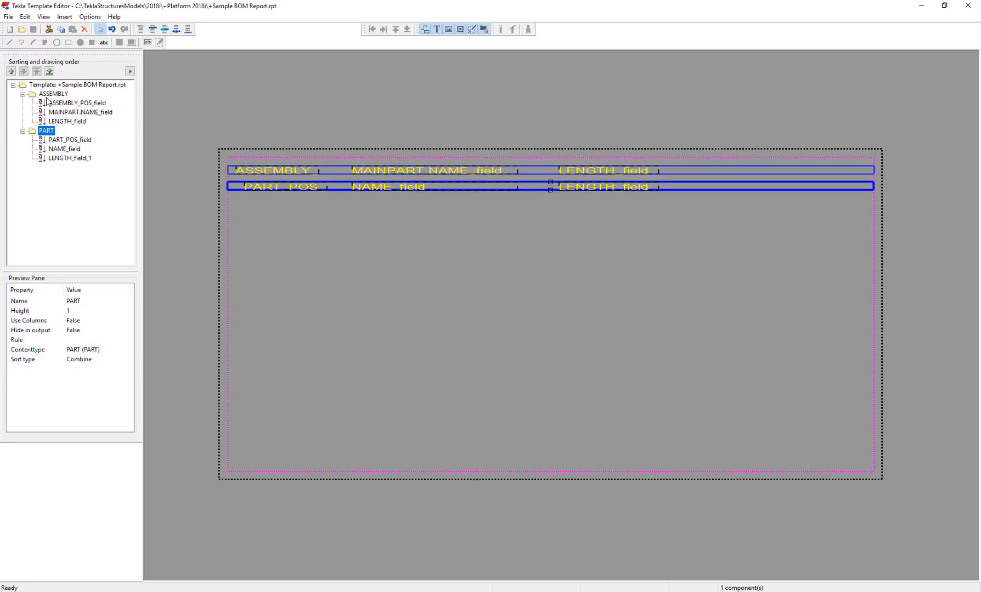
left_click(46, 95)
left_click(46, 131)
left_click(53, 95)
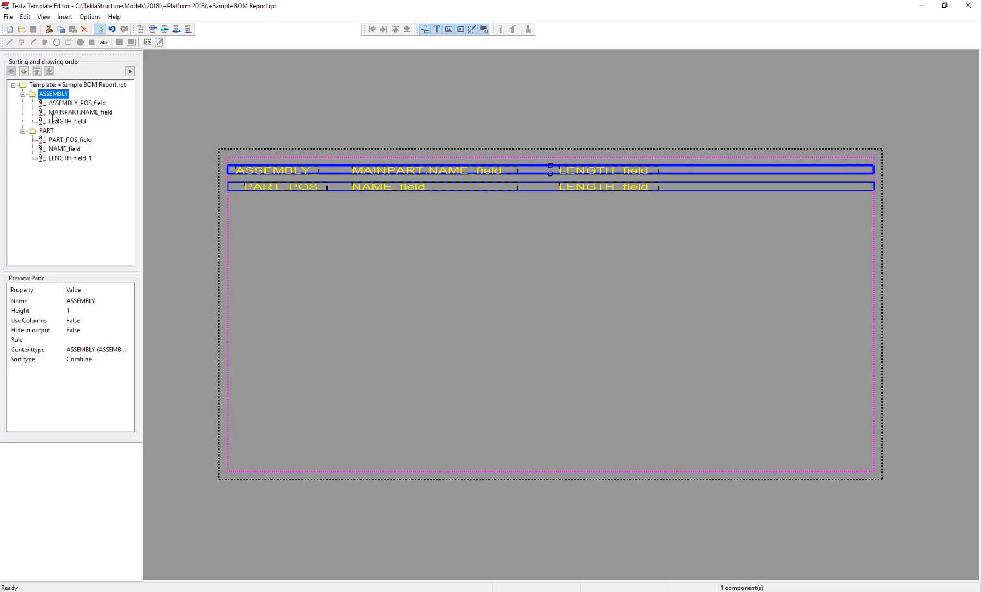
left_click(46, 131)
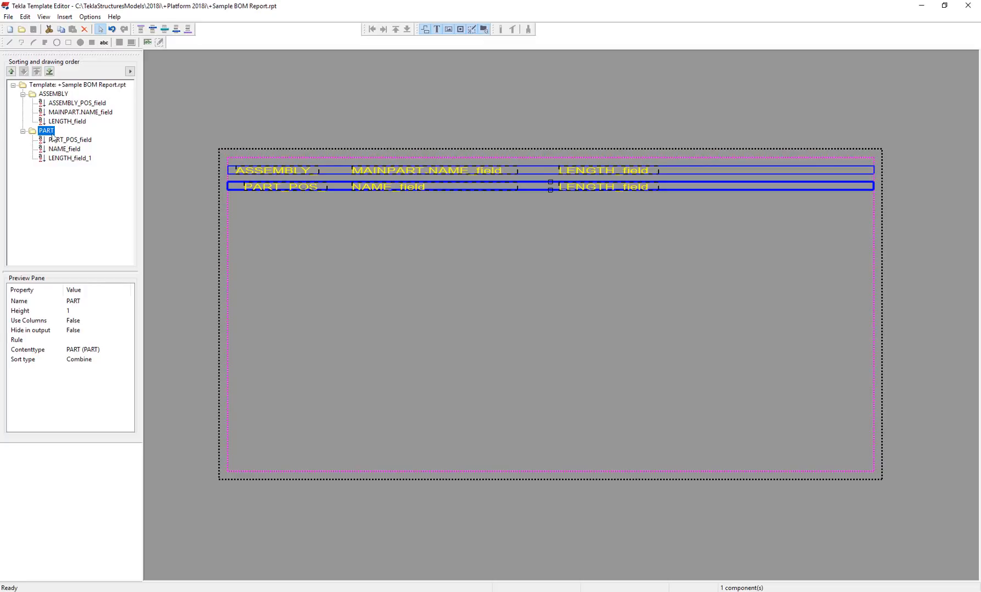
left_click_drag(44, 134, 57, 98)
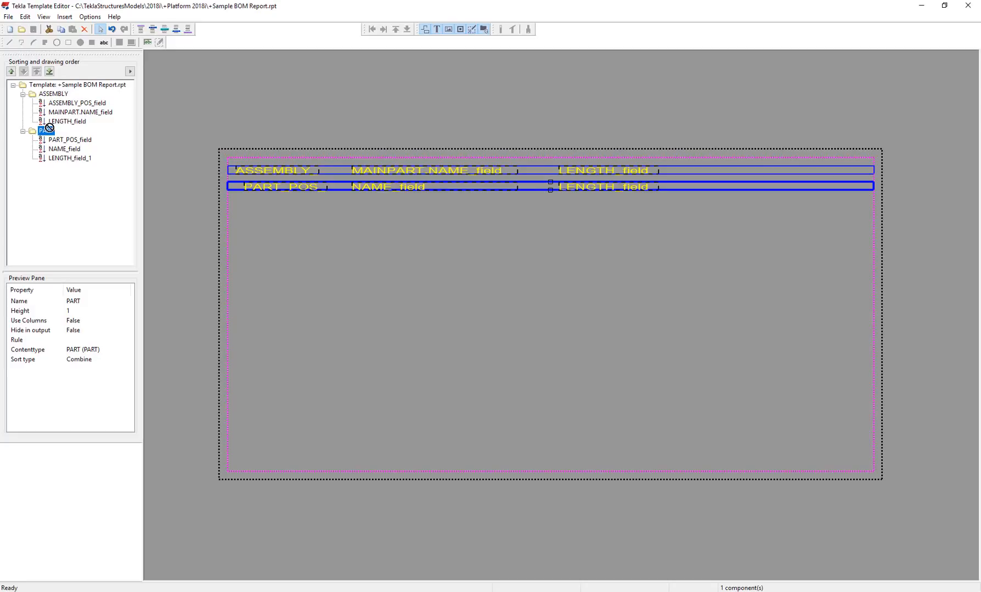
left_click(50, 72)
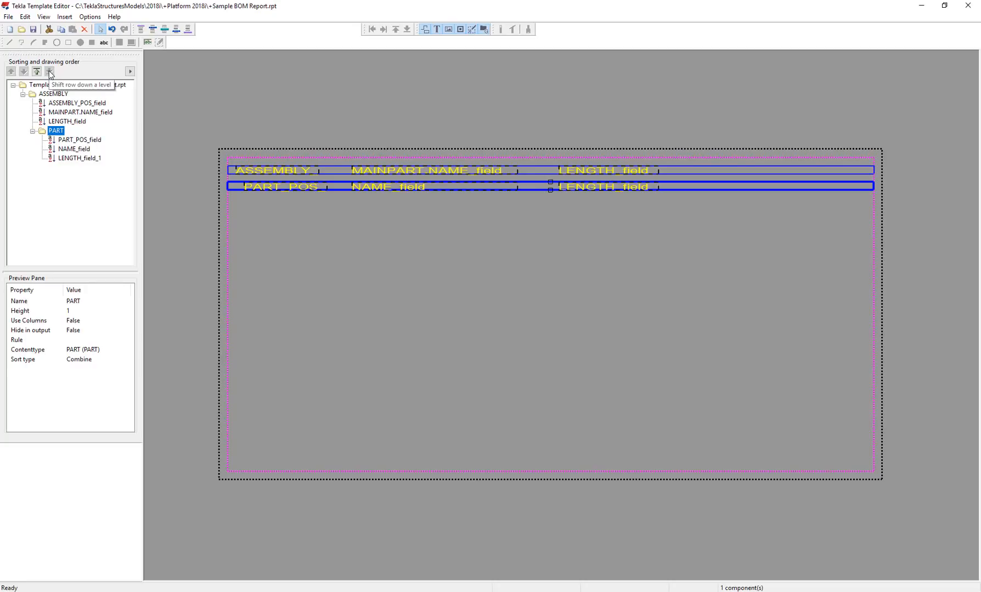
- Save the template and recreate the +Sample BOM Report from all objects in Tekla Structures, replacing the existing file
left_click(54, 94)
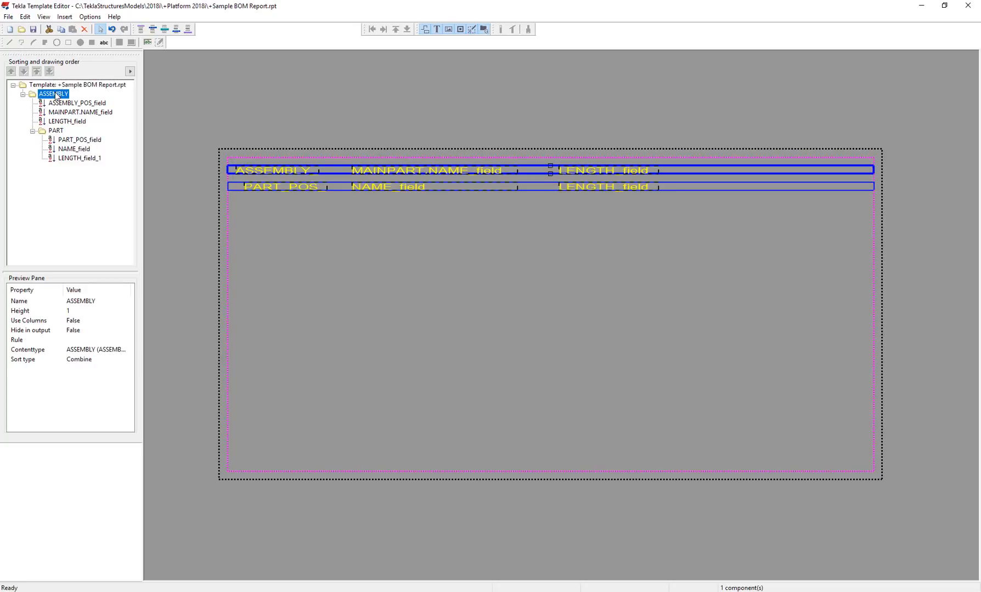
left_click(56, 131)
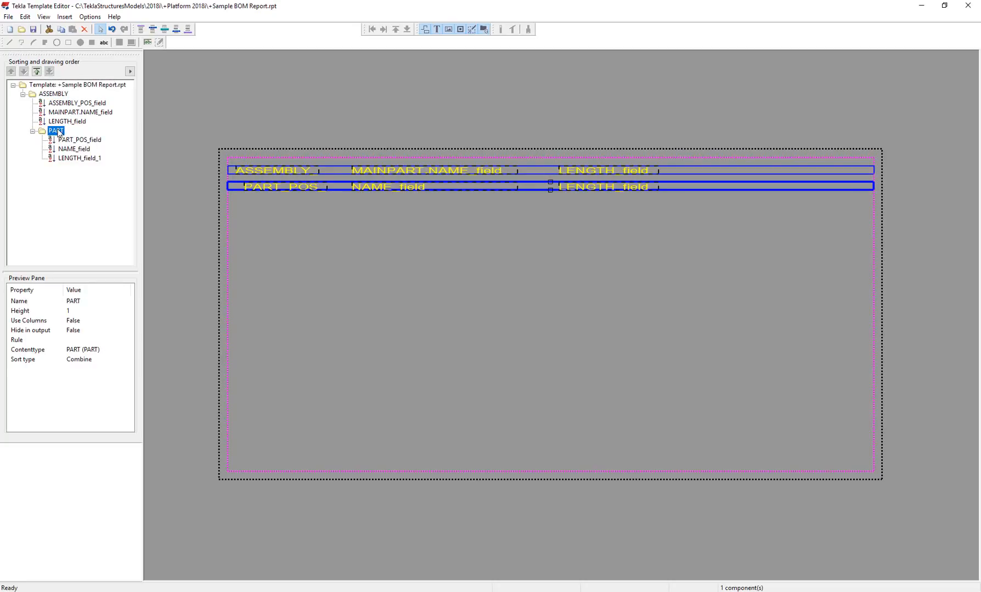
left_click(55, 94)
left_click(59, 132)
key("ctrl+s")
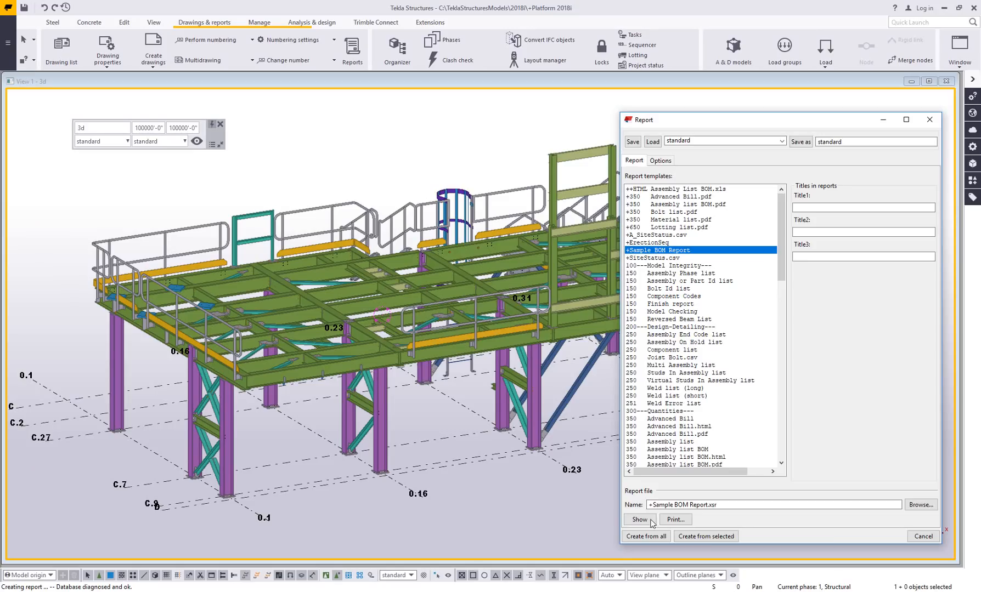
left_click(657, 537)
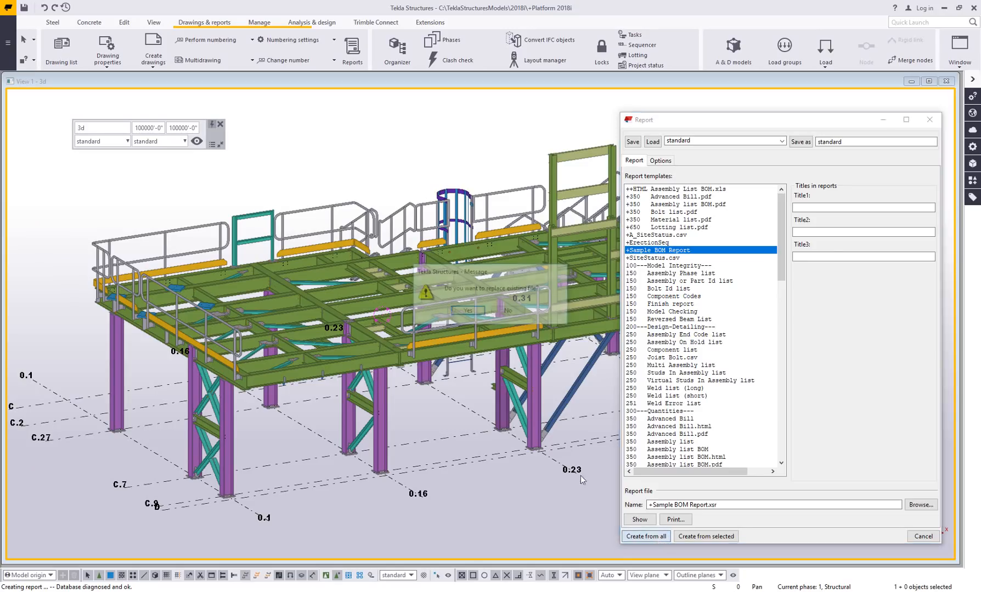
left_click(476, 318)
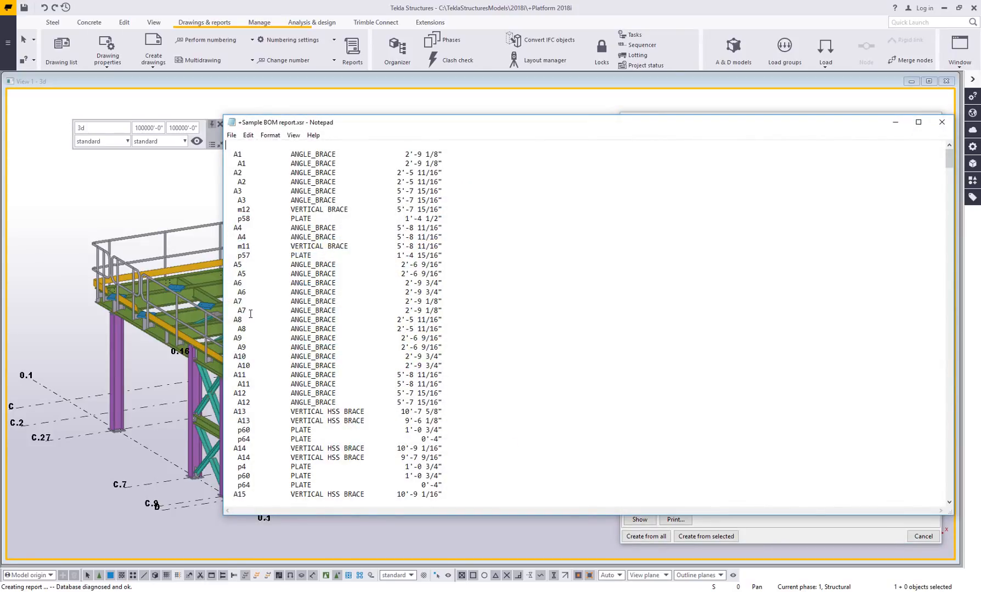
- Examine how parts are grouped under assemblies such as A14 and B3 in the new report, and close it
scroll(286, 327, "down", 2)
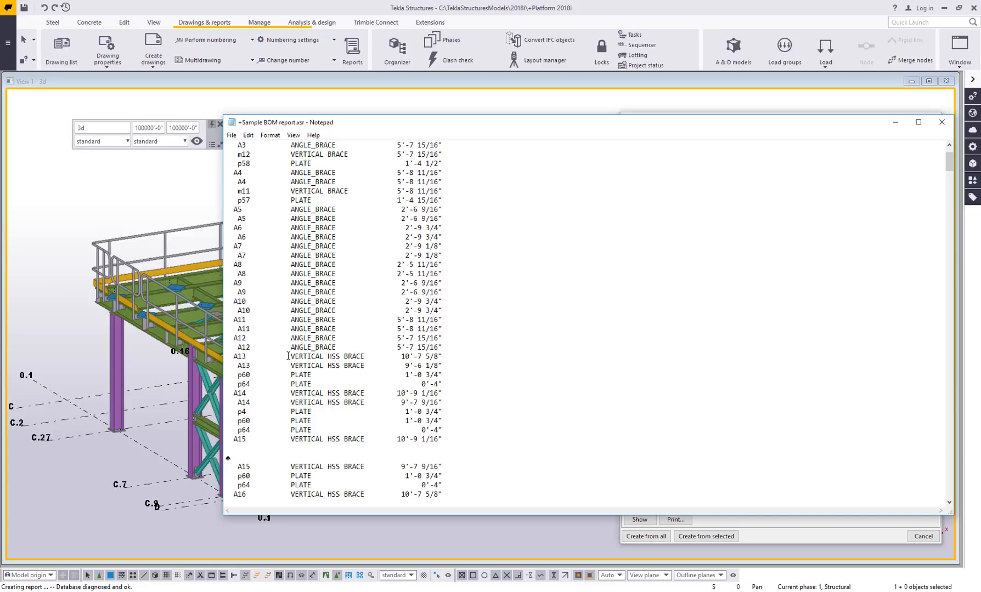
scroll(288, 356, "down", 1)
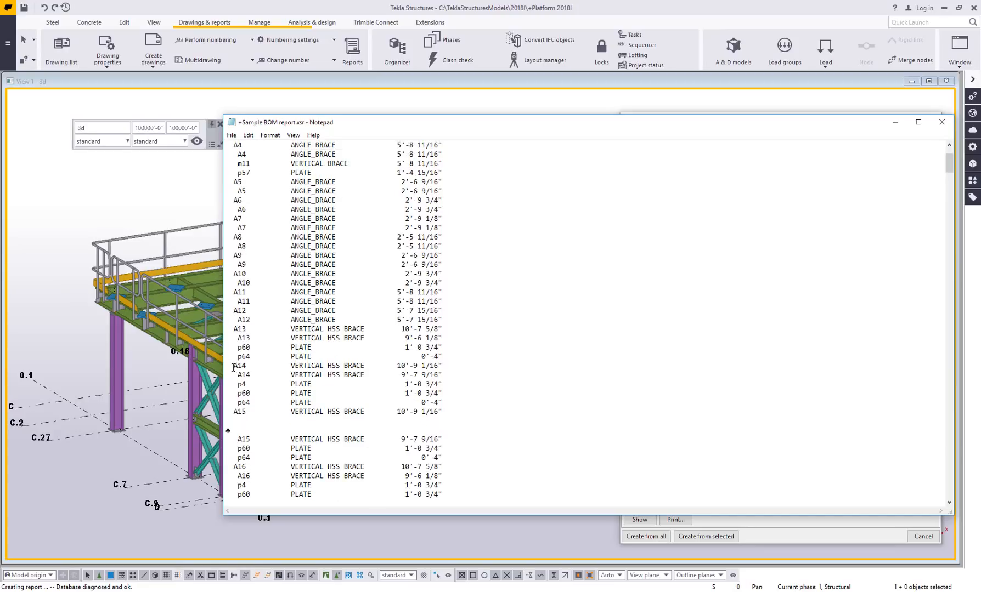
left_click_drag(234, 364, 442, 366)
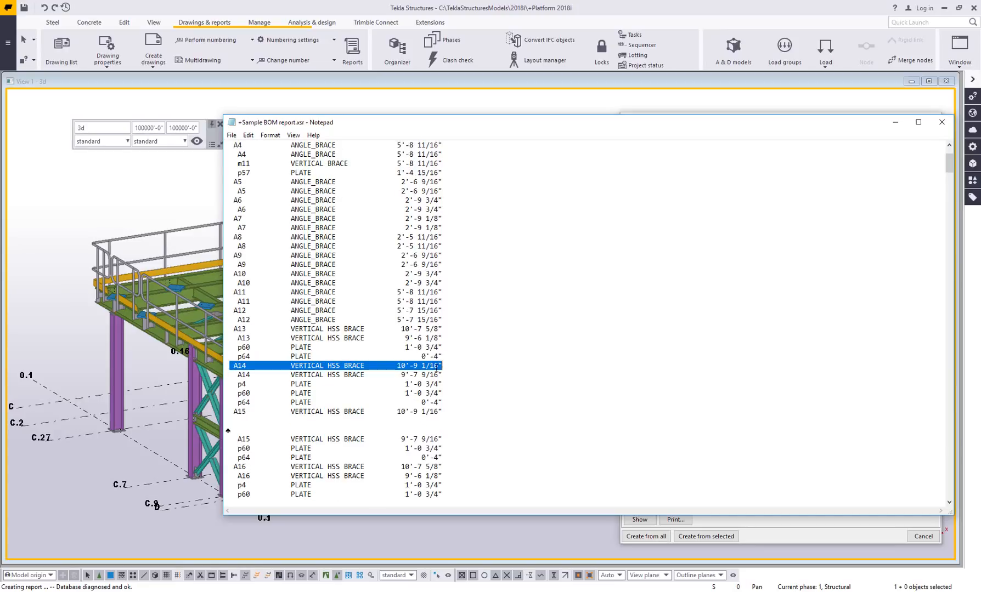
left_click_drag(238, 374, 410, 375)
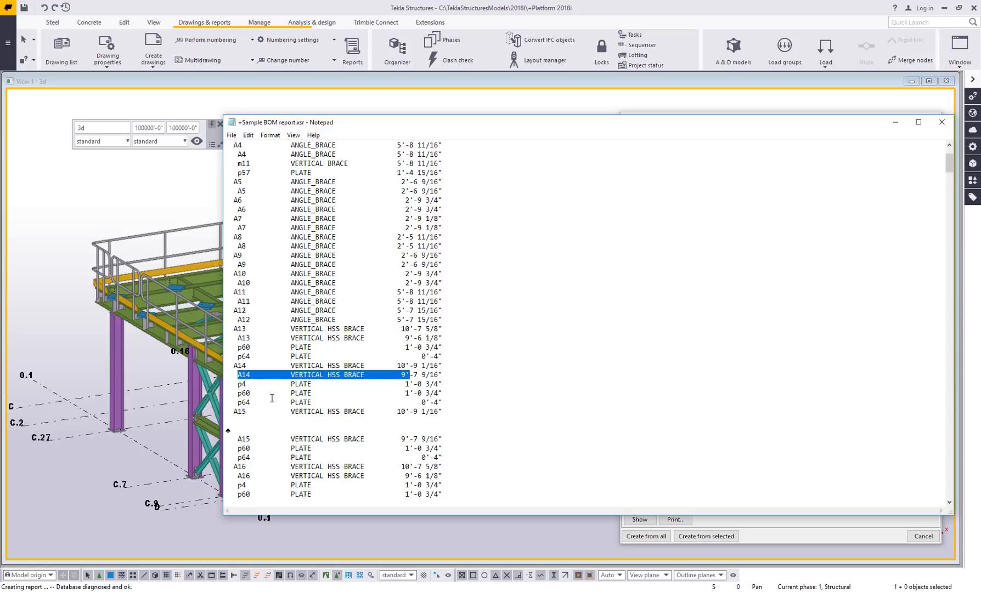
scroll(272, 398, "down", 11)
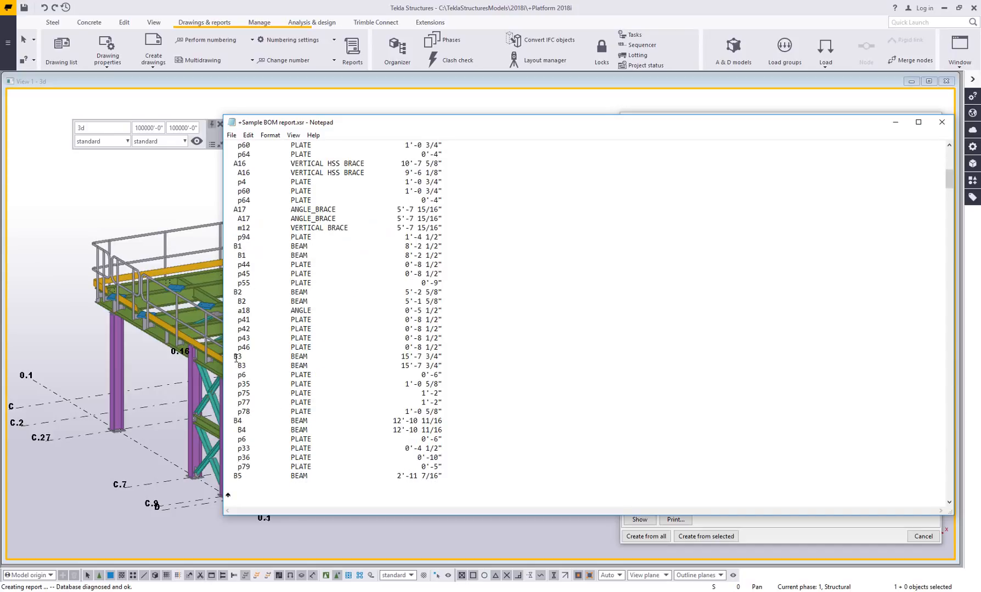
left_click_drag(234, 357, 479, 409)
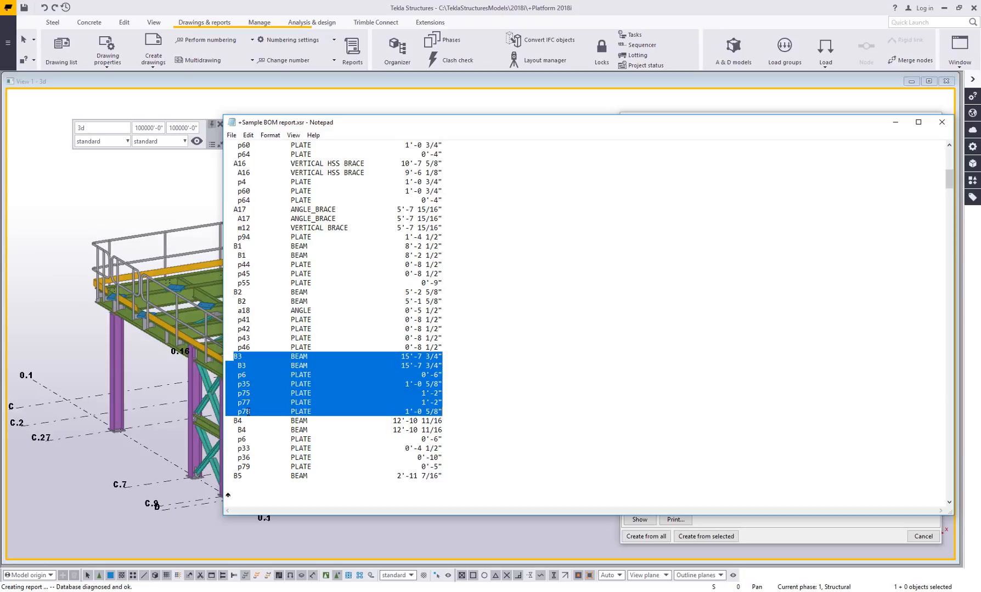
left_click(941, 122)
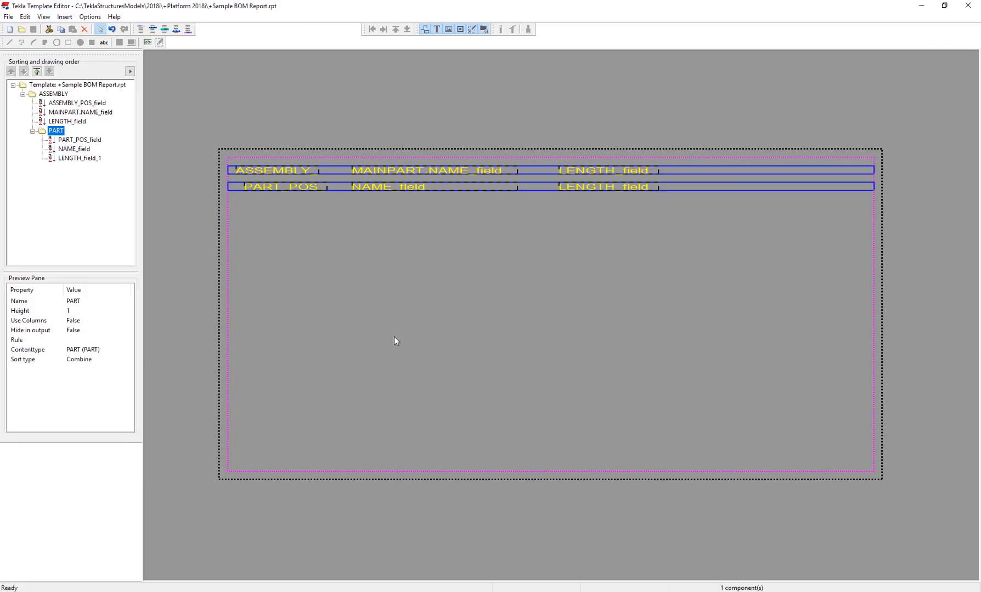
- In Template Editor, open the advanced rule of the PART row and insert an if-then-else condition structure
double_click(537, 185)
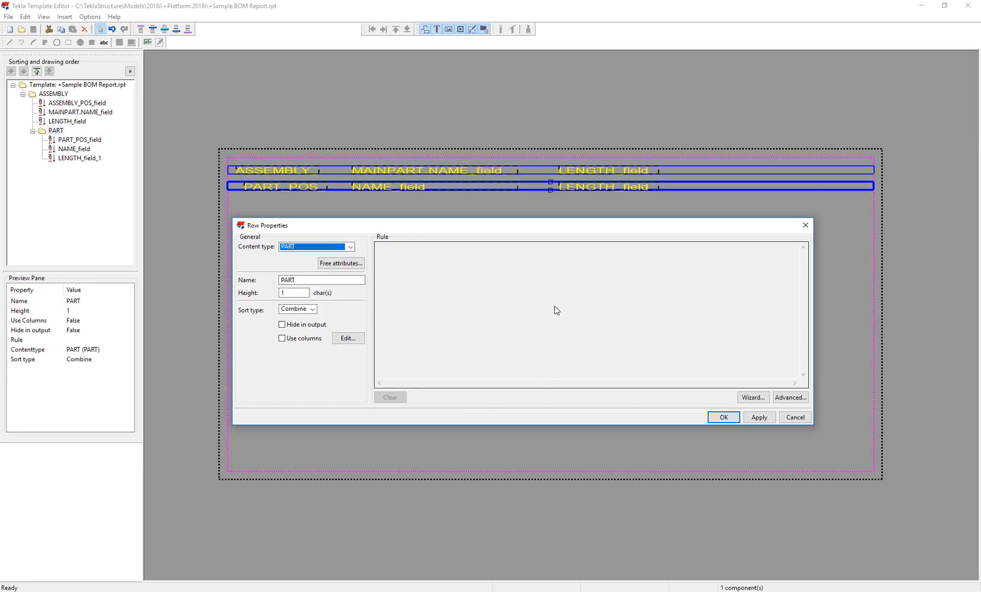
left_click(788, 399)
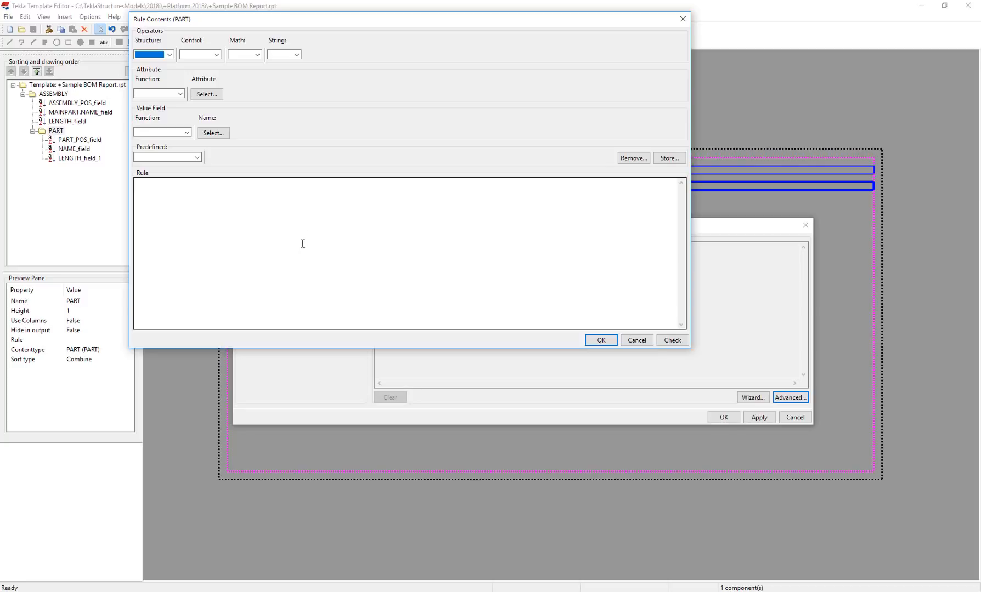
left_click(171, 56)
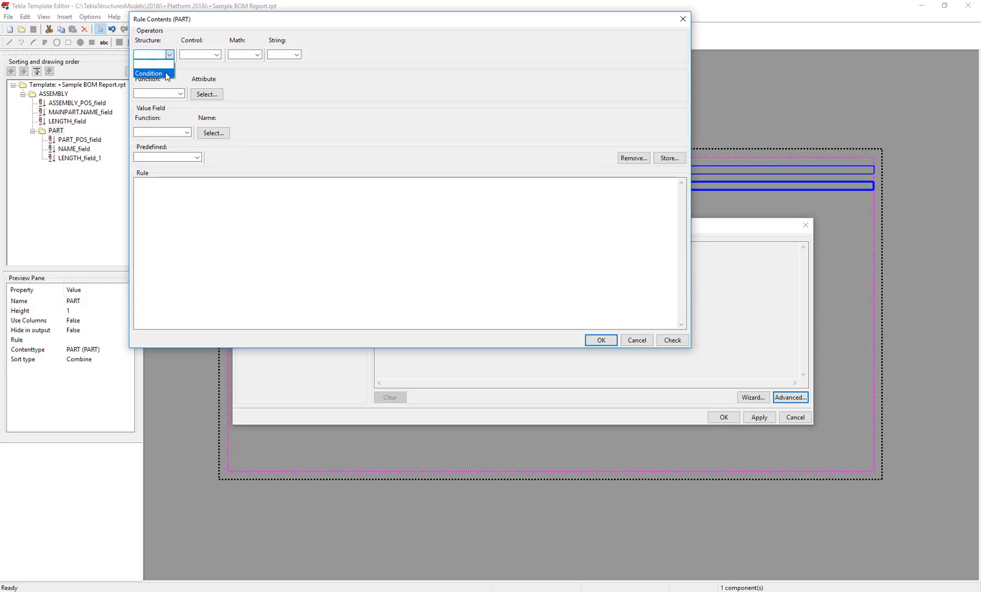
left_click(159, 74)
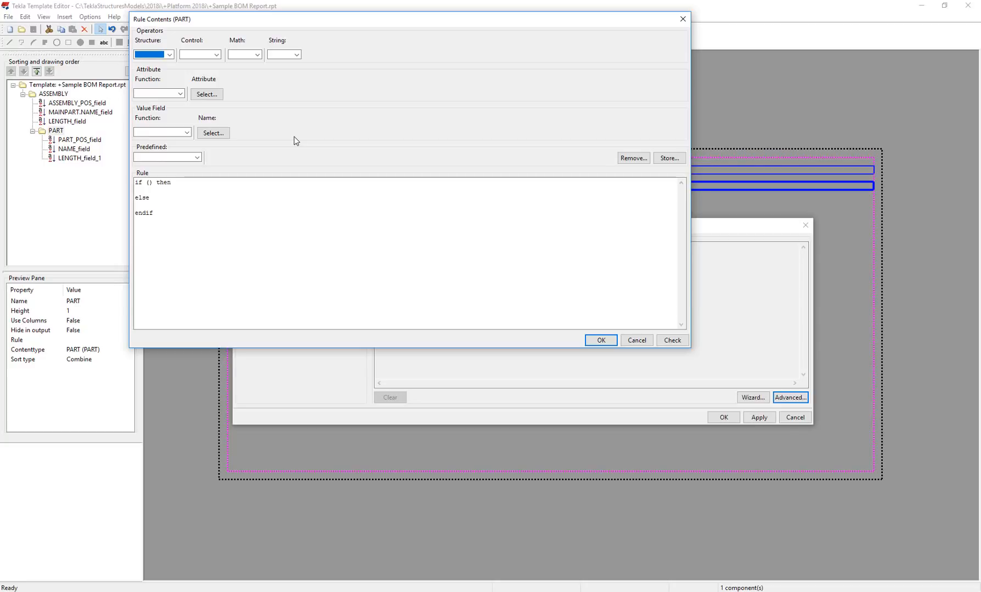
- Insert the GetValue attribute function inside the parentheses of the PART rule's if condition
left_click(151, 184)
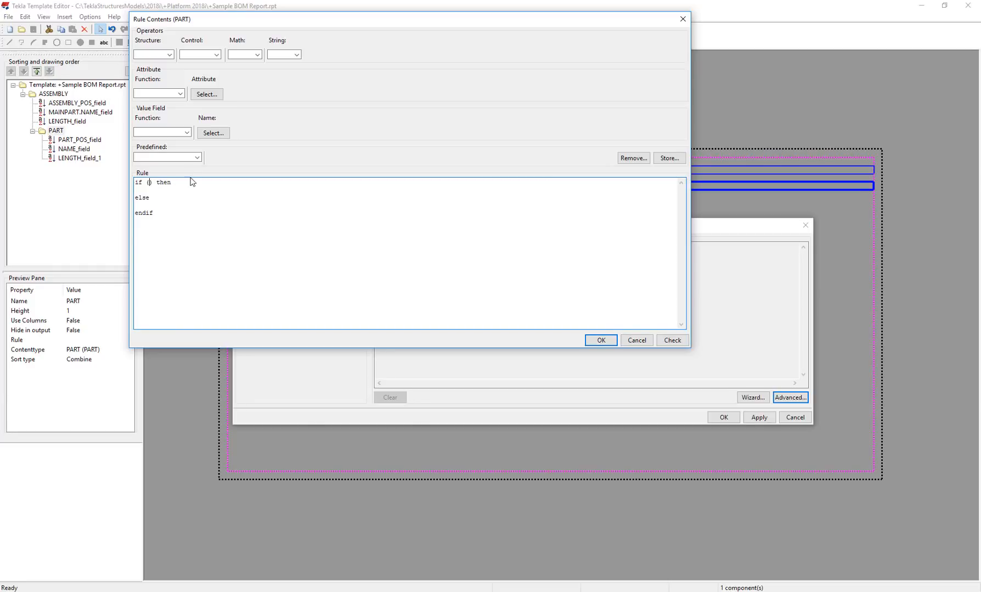
left_click(177, 94)
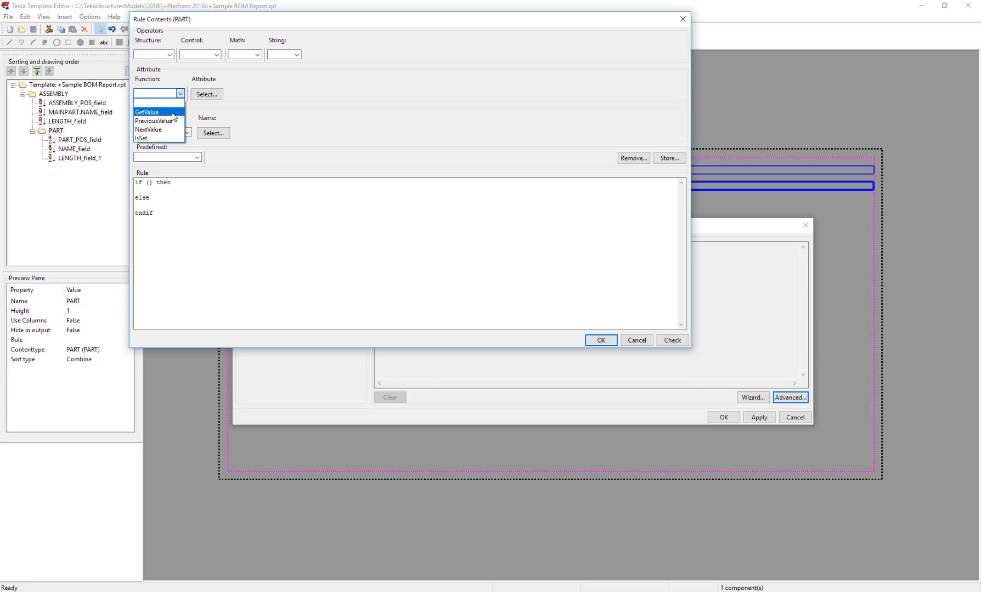
left_click(174, 117)
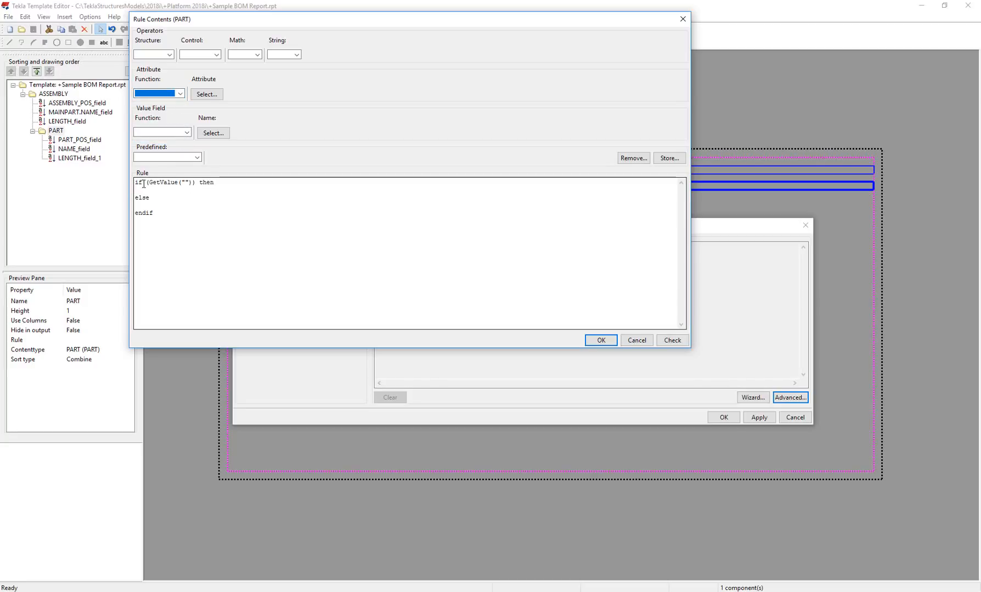
- Fill the GetValue function's empty quotes with the MAIN_PART attribute from the PART attribute list
left_click(185, 183)
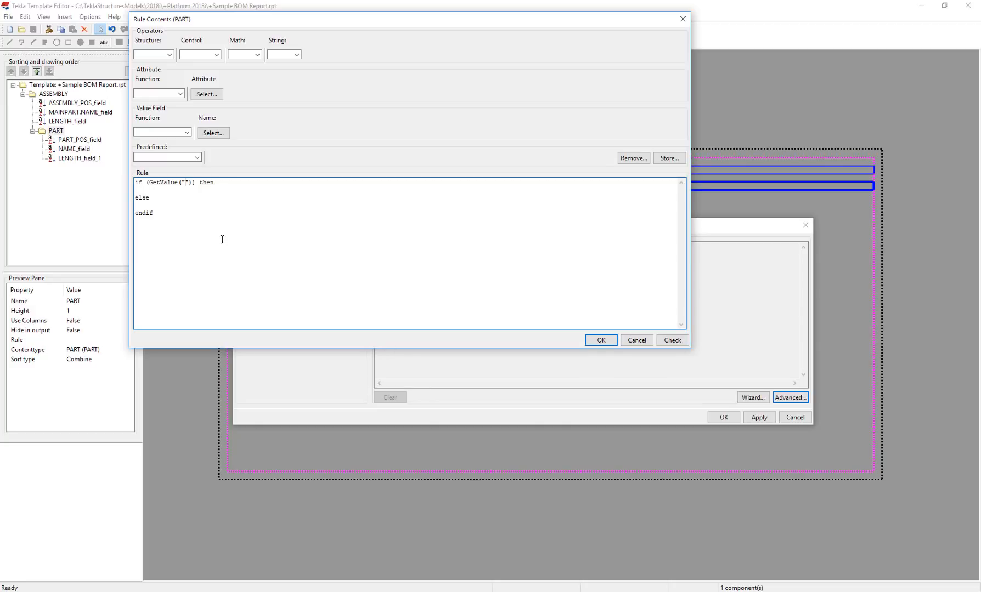
left_click(207, 95)
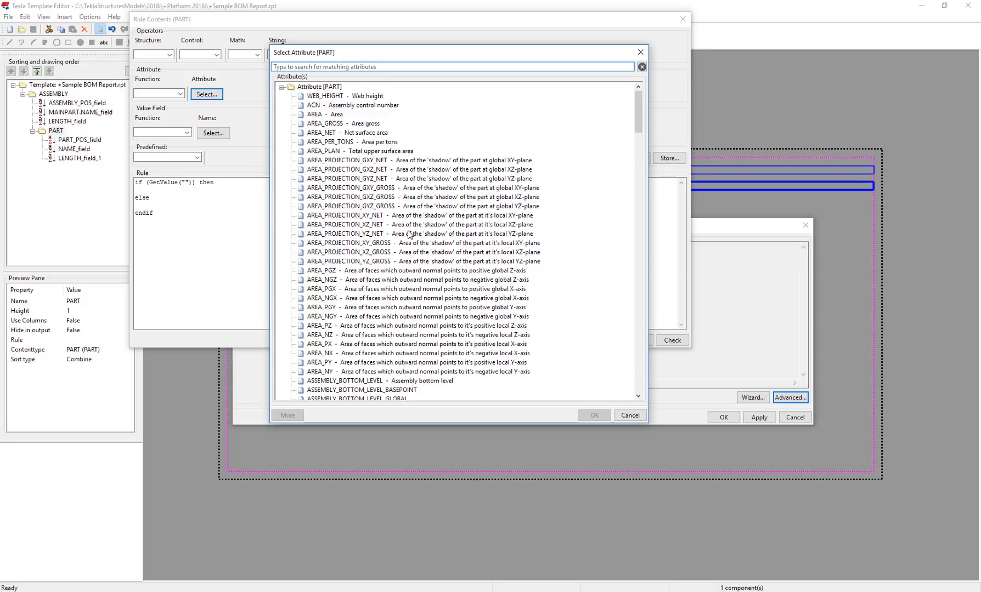
scroll(463, 279, "down", 20)
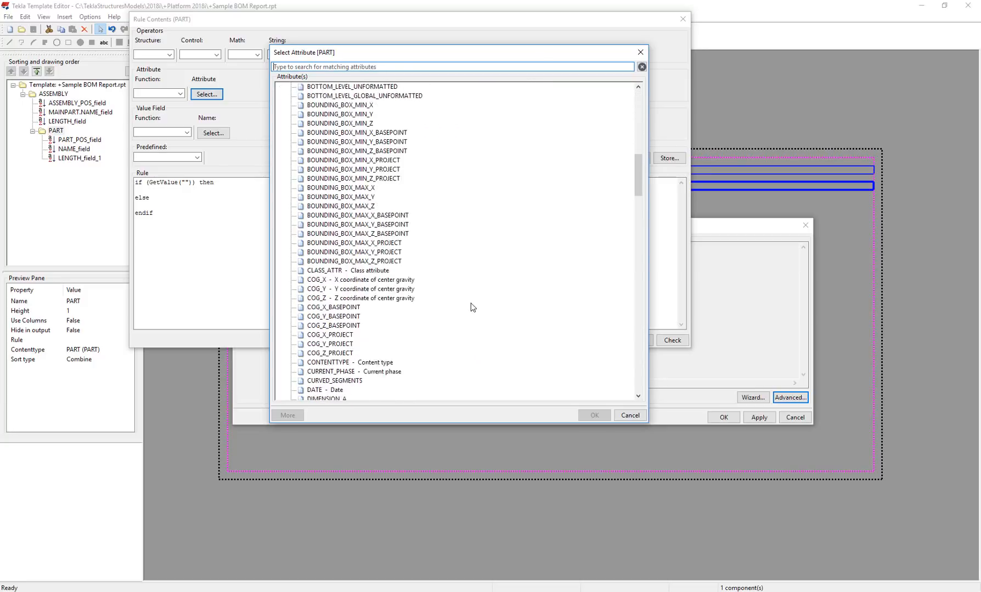
scroll(472, 307, "down", 7)
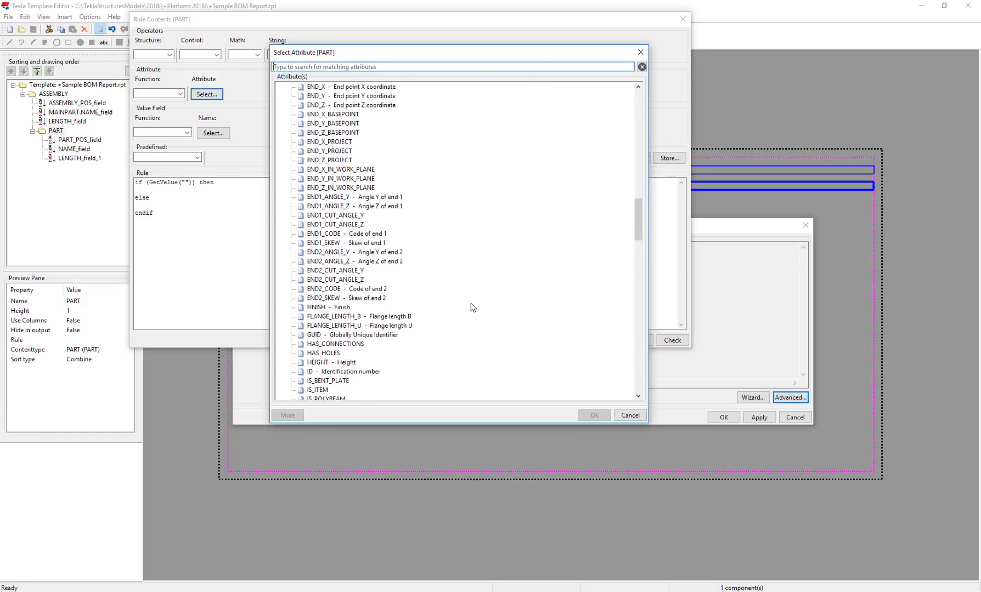
scroll(472, 307, "down", 7)
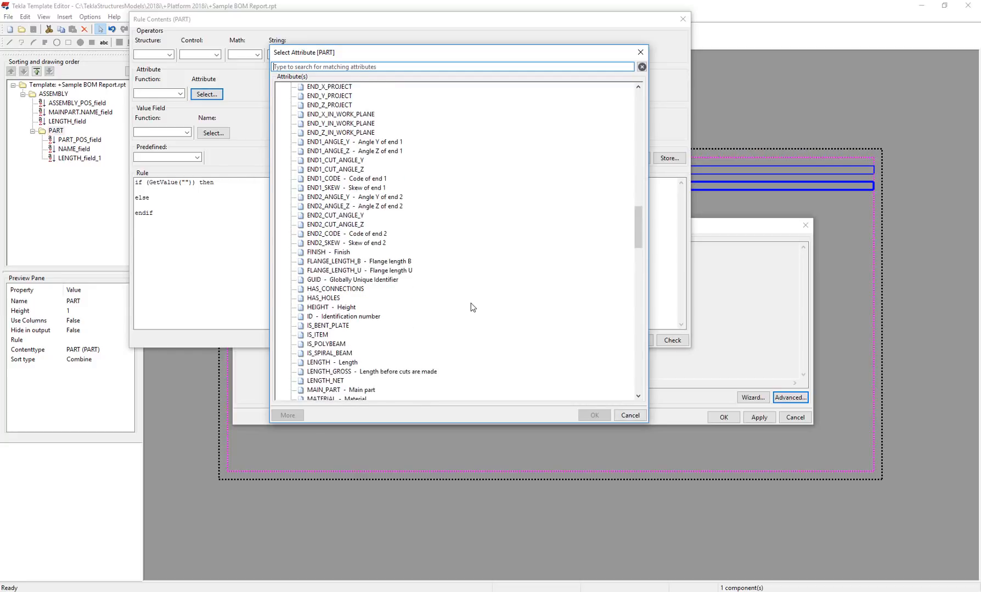
left_click(321, 253)
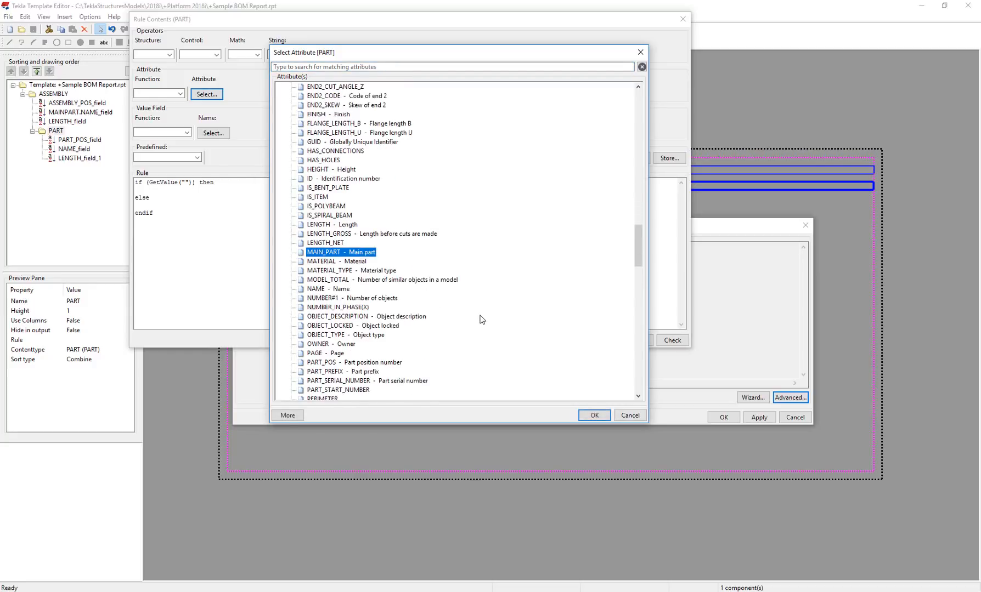
left_click(593, 415)
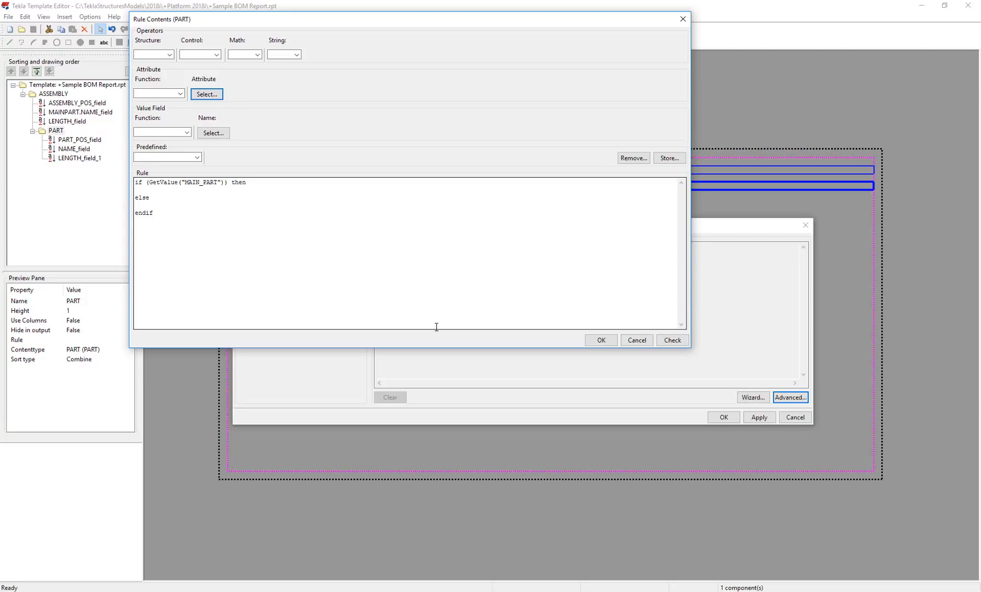
- Complete the if condition so that the MAIN_PART value is compared with == 1
left_click(225, 182)
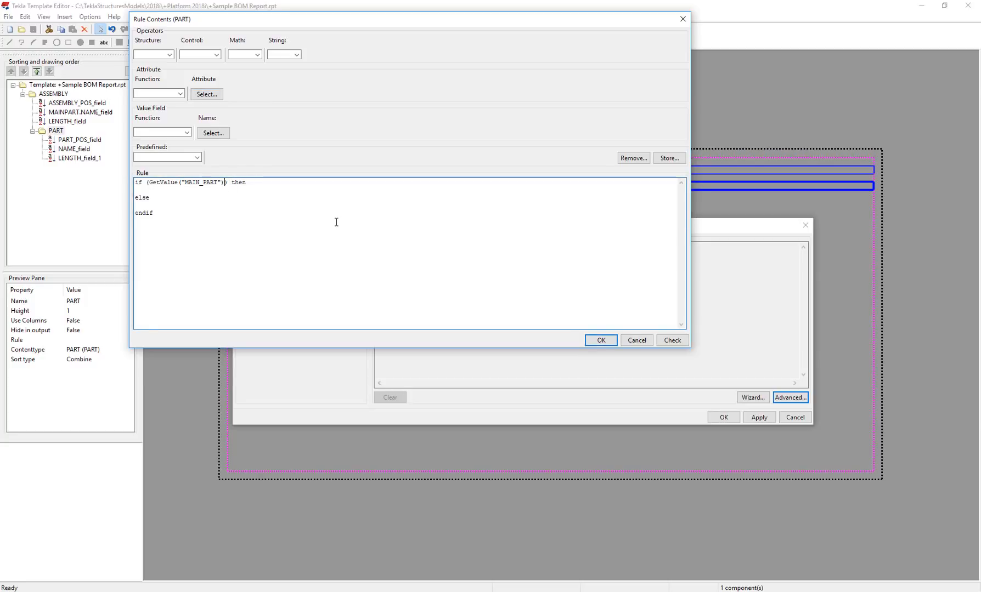
type("== 1")
double_click(229, 182)
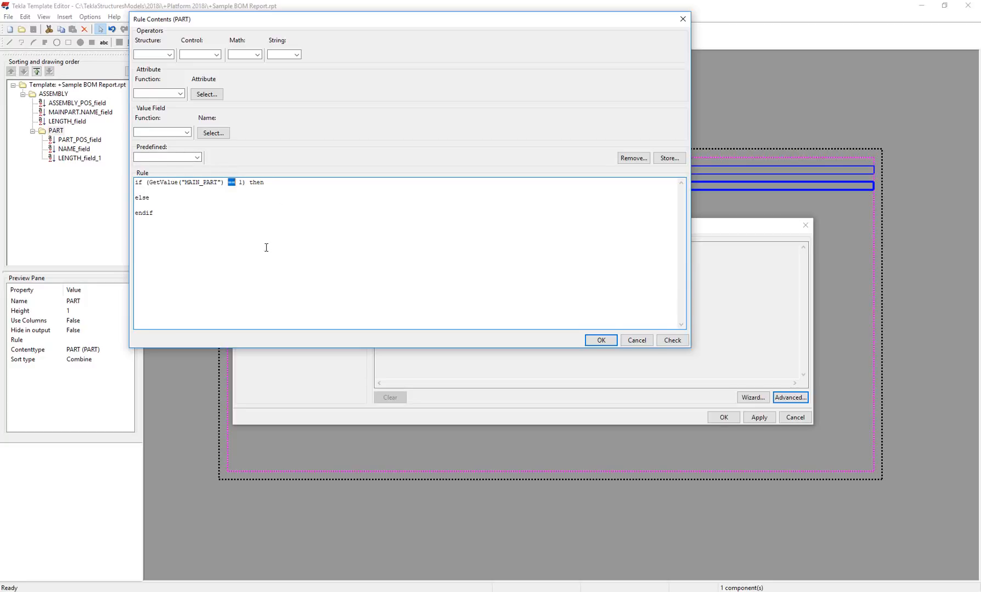
- Insert StepOver() in the then branch and Output() in the else branch, and accept the rule and the PART row properties
left_click(168, 194)
left_click(217, 54)
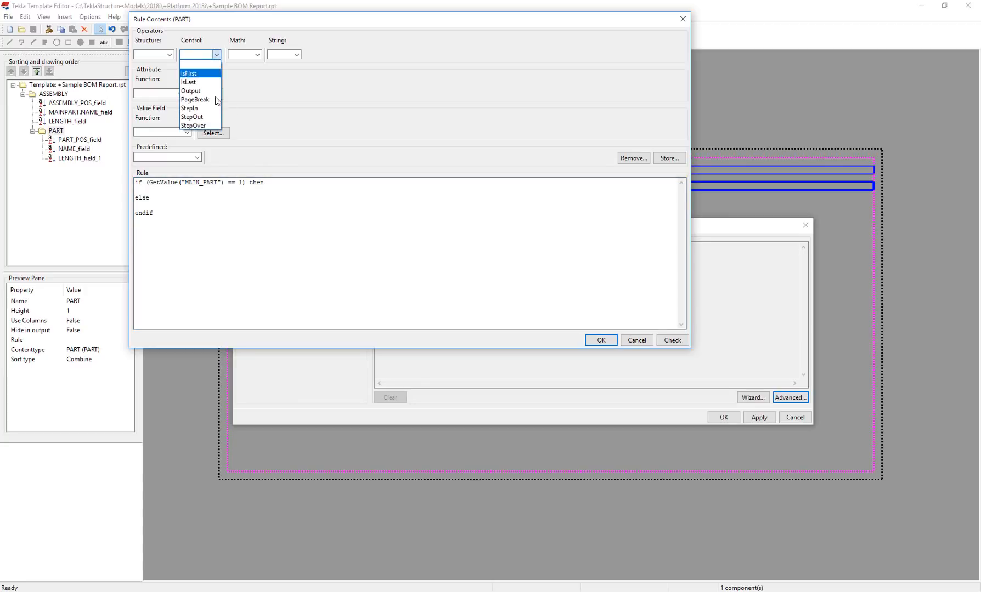
left_click(210, 125)
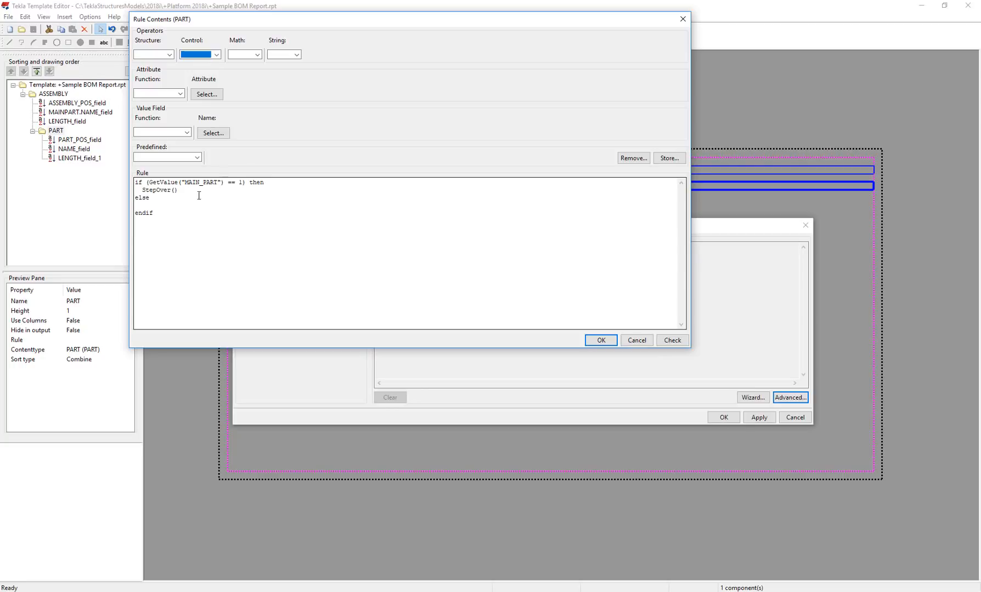
left_click(162, 198)
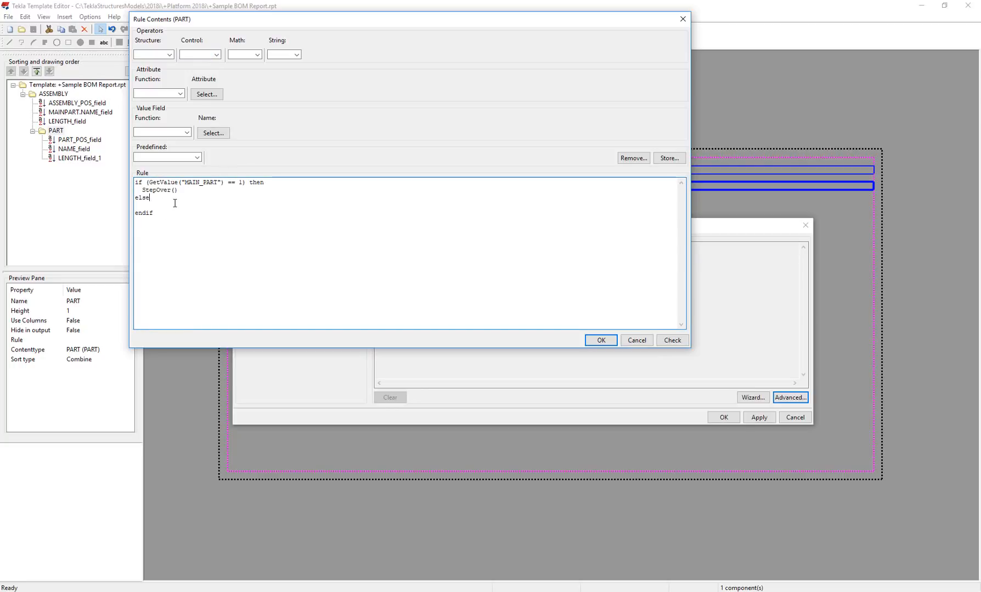
left_click(217, 55)
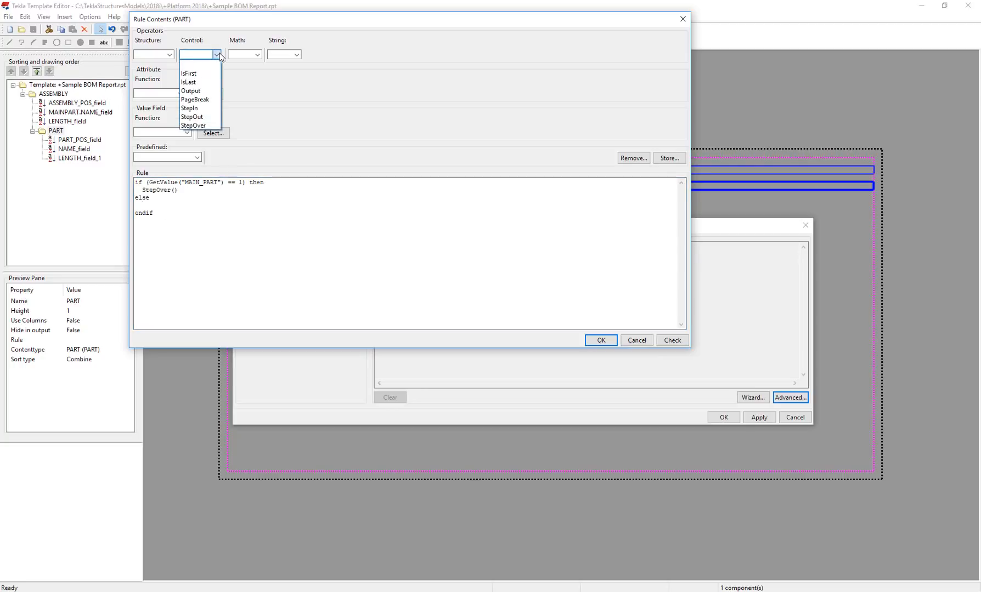
left_click(207, 91)
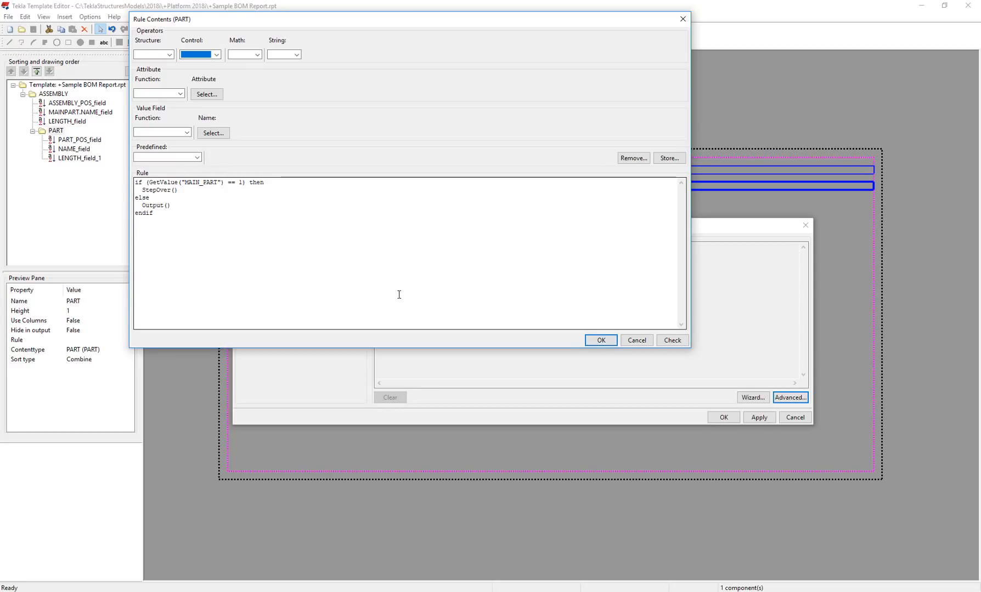
left_click(603, 344)
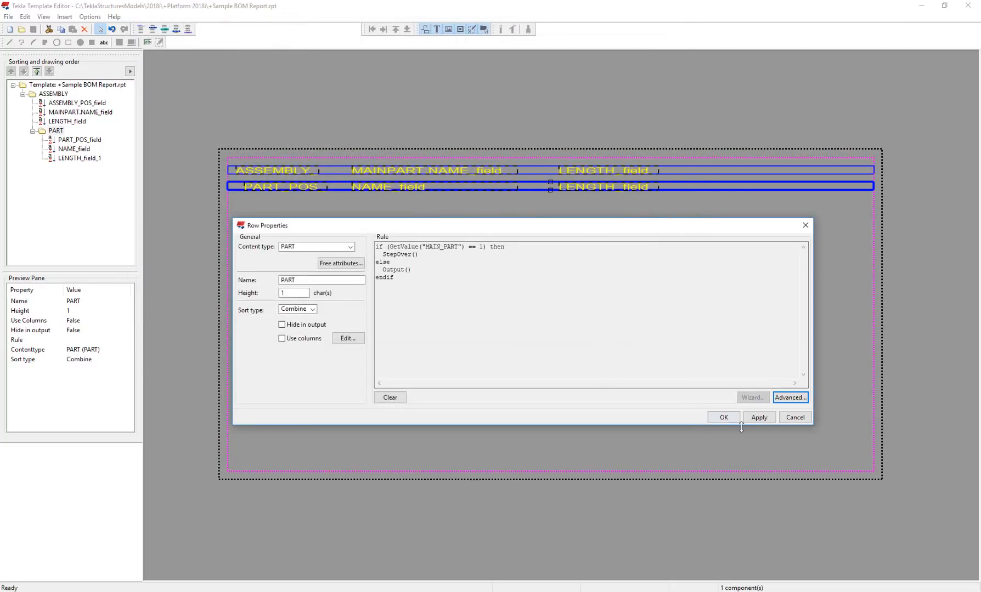
left_click(724, 417)
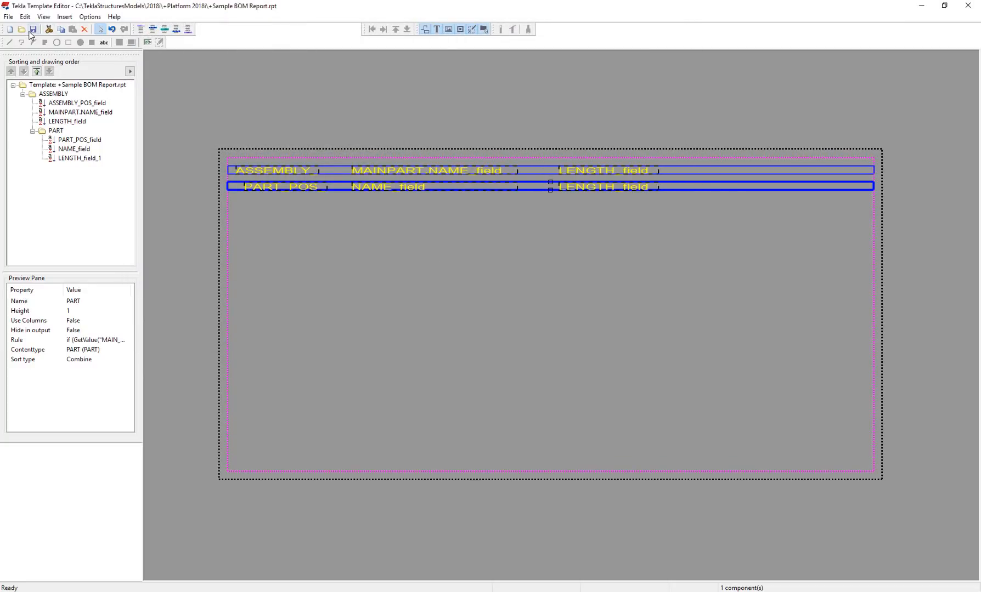
- Save the template and recreate the +Sample BOM Report from all objects in Tekla Structures, replacing the existing file
left_click(65, 85)
left_click(333, 591)
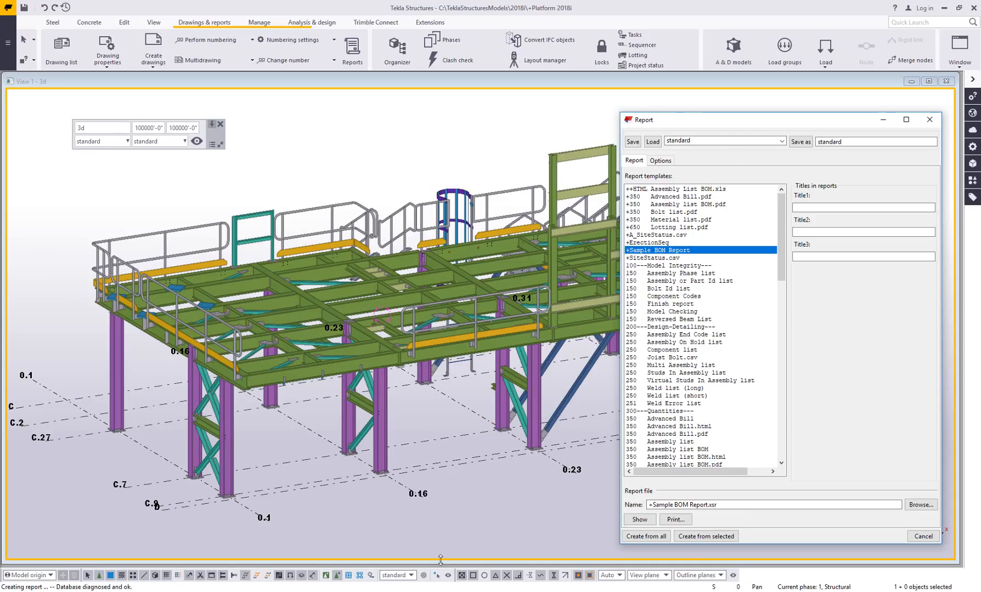
left_click(661, 541)
left_click(471, 311)
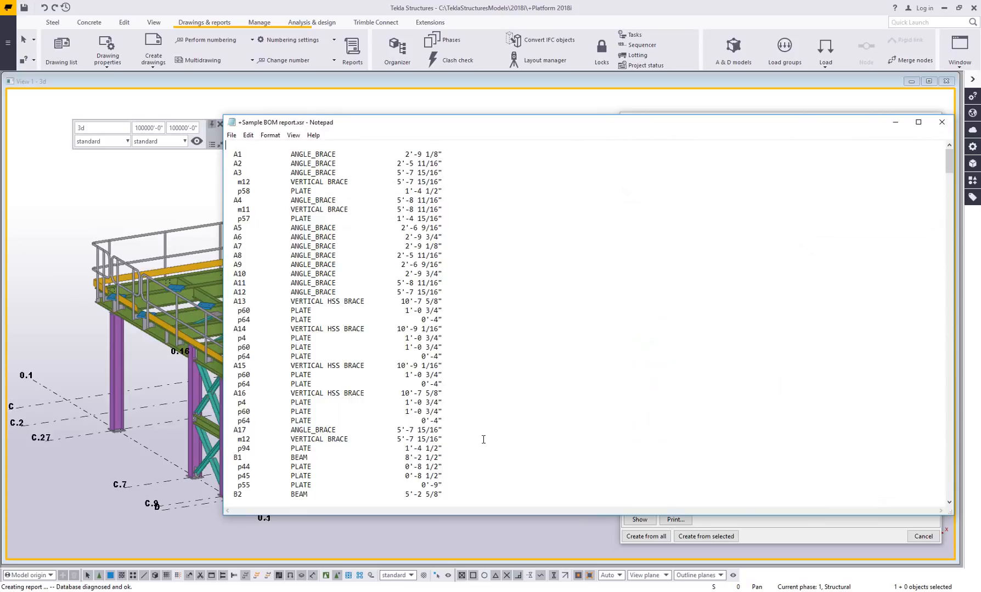
- Examine which parts are listed under assemblies such as B6 in the new report, and close it
scroll(462, 422, "down", 12)
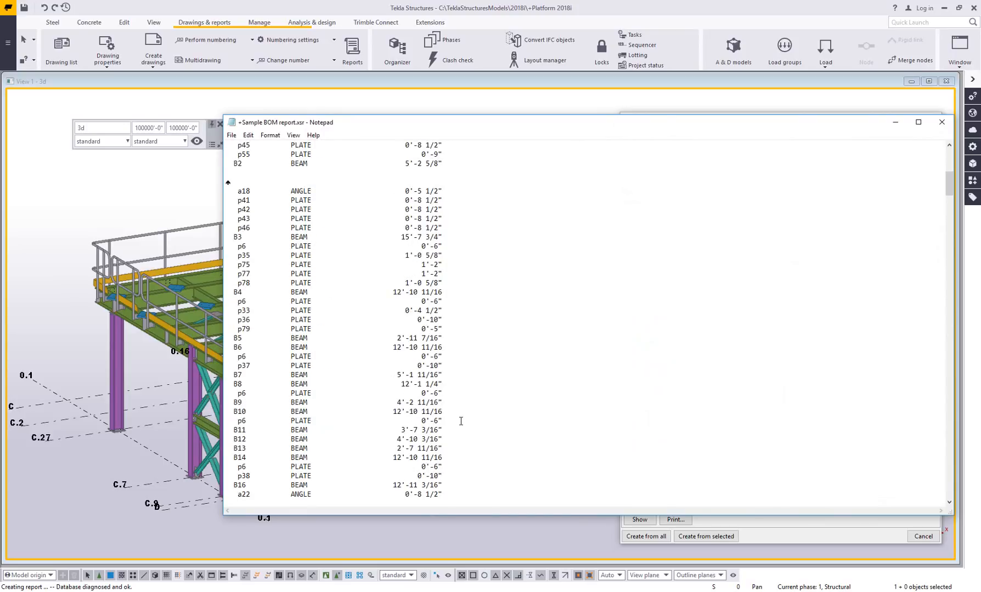
left_click_drag(234, 347, 458, 367)
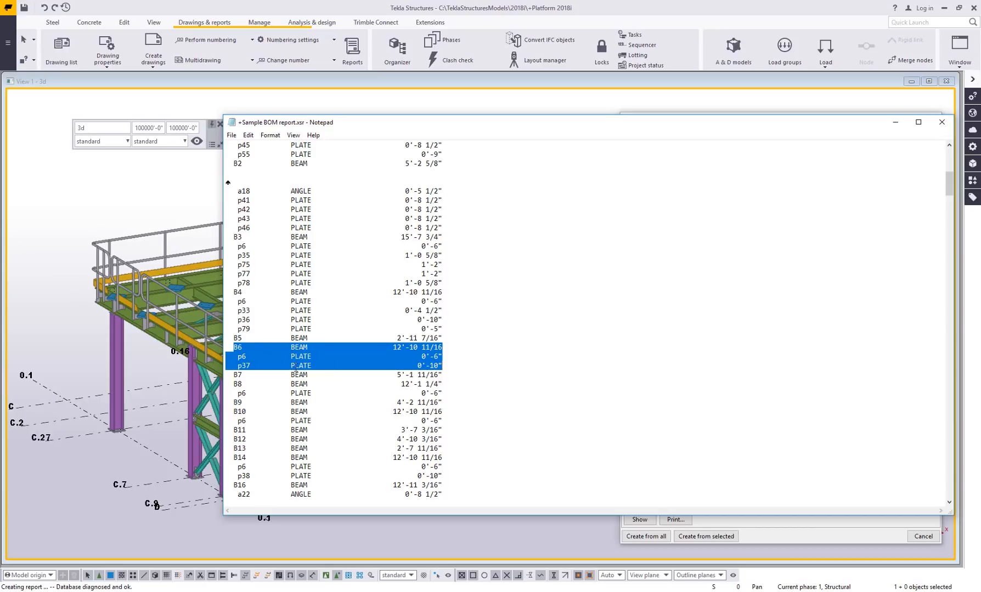
scroll(309, 366, "up", 9)
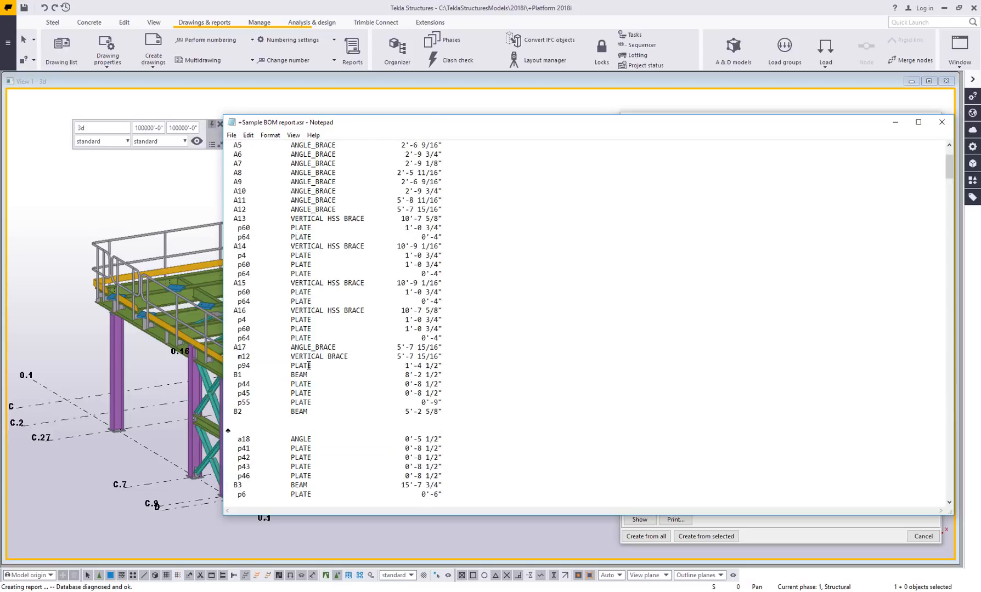
scroll(309, 365, "up", 3)
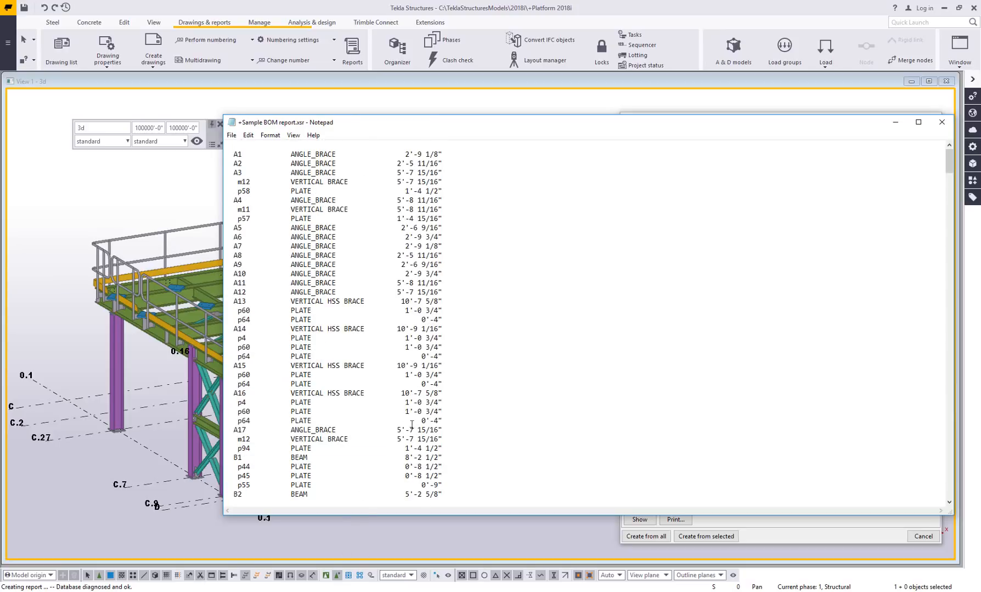
left_click(942, 124)
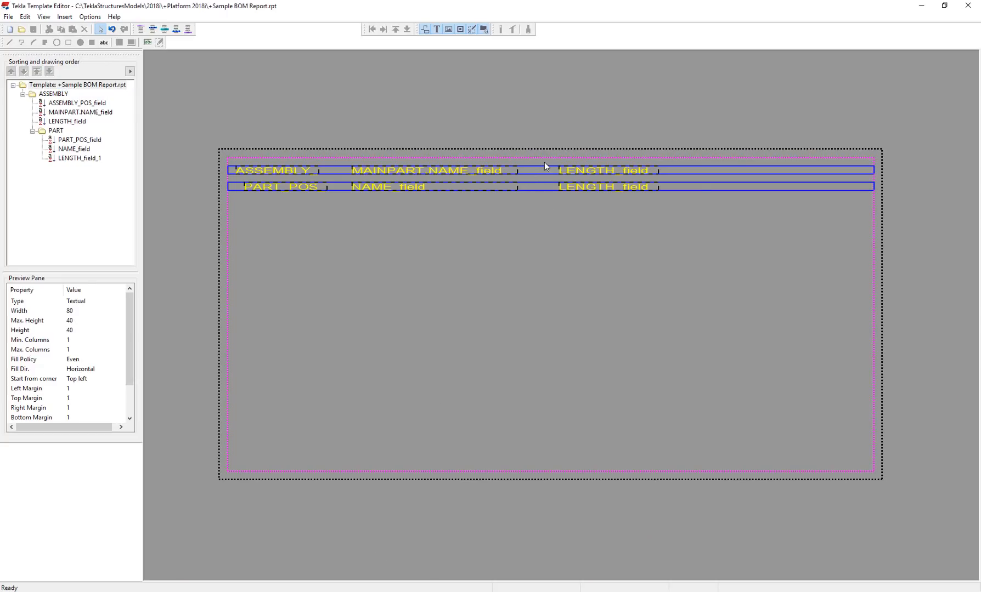
- In Template Editor, extend the ASSEMBLY row upward to a height of 2, leaving an empty line above its fields
scroll(545, 166, "up", 2)
left_click(536, 182)
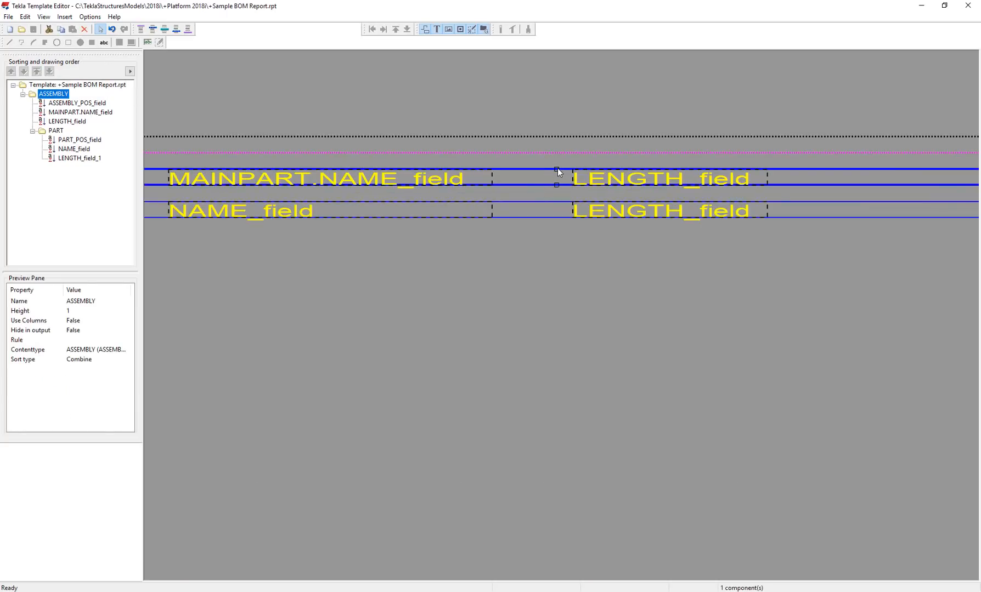
left_click_drag(557, 168, 557, 155)
scroll(471, 200, "down", 2)
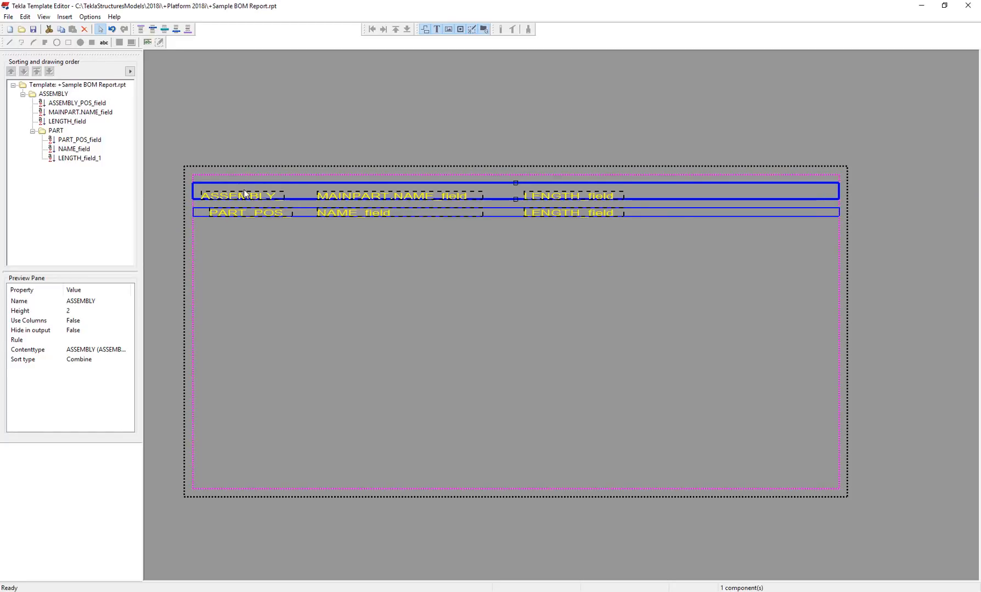
- Save the taller-row template and regenerate the +Sample BOM Report from all objects in Tekla Structures, replacing the existing file
left_click(34, 29)
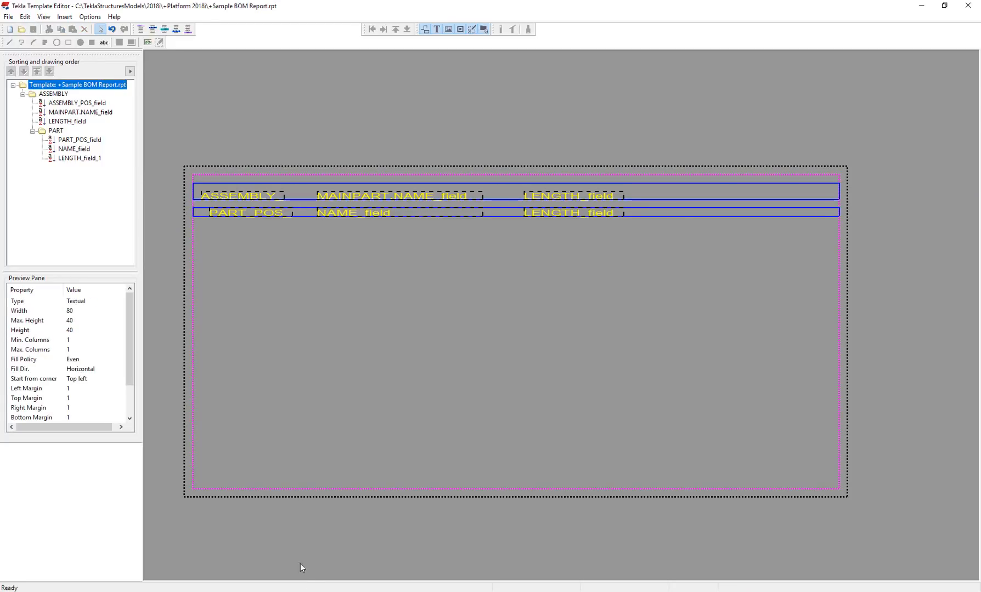
left_click(323, 591)
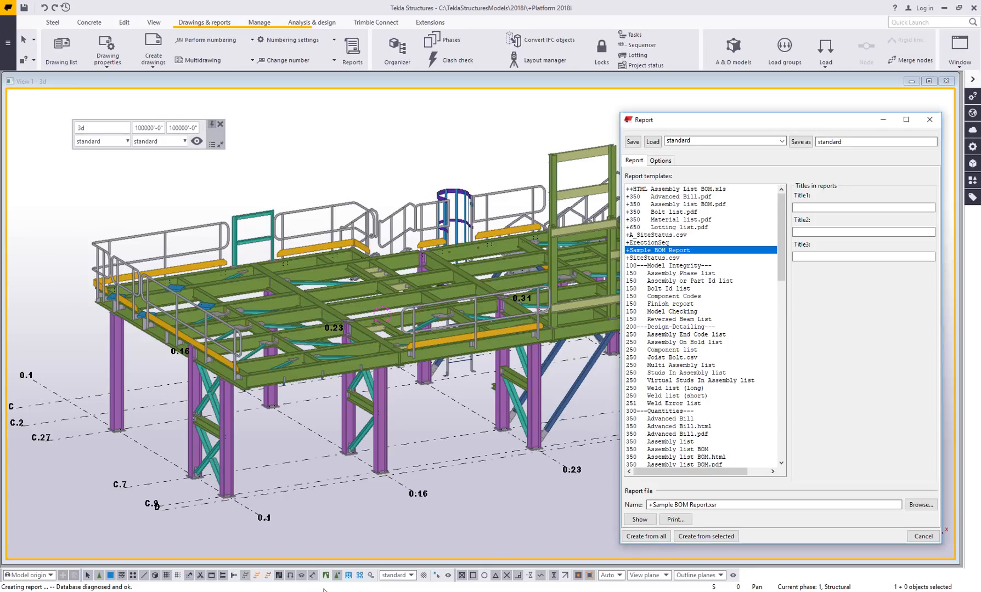
left_click(644, 540)
left_click(476, 314)
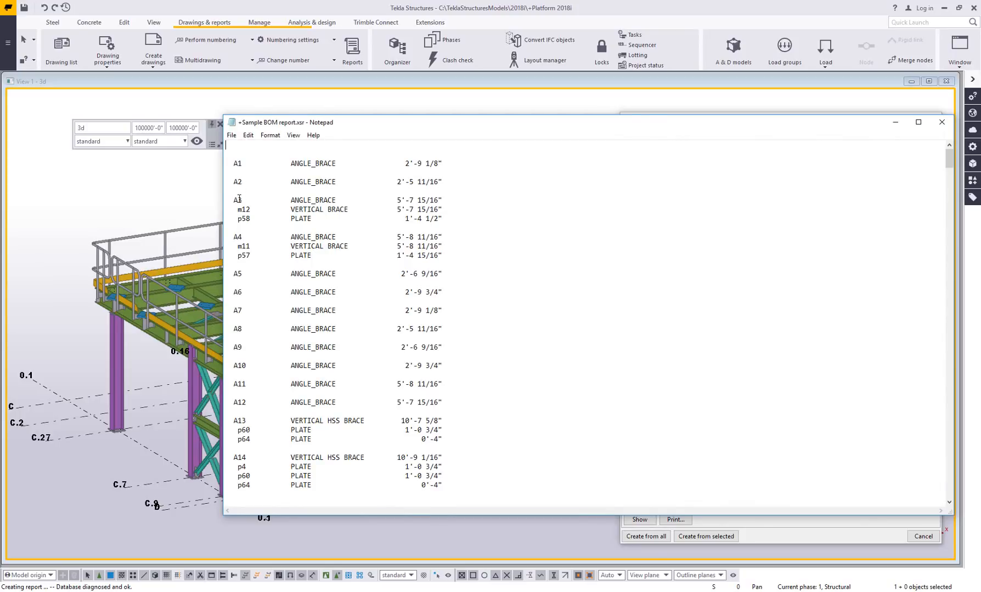
- Examine the spacing between the assembly groups in the regenerated report, and close it
scroll(307, 348, "down", 14)
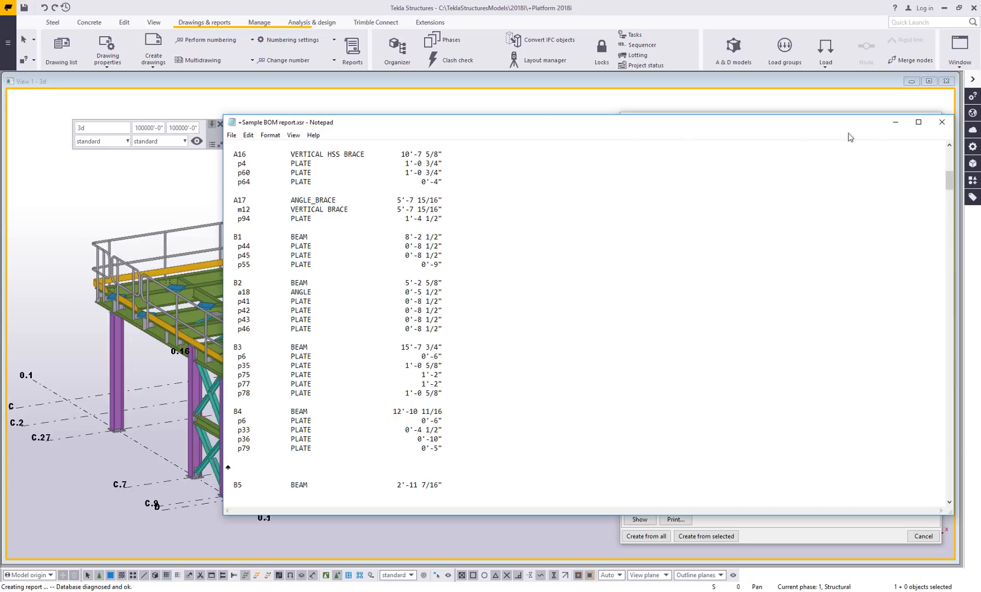
left_click(942, 121)
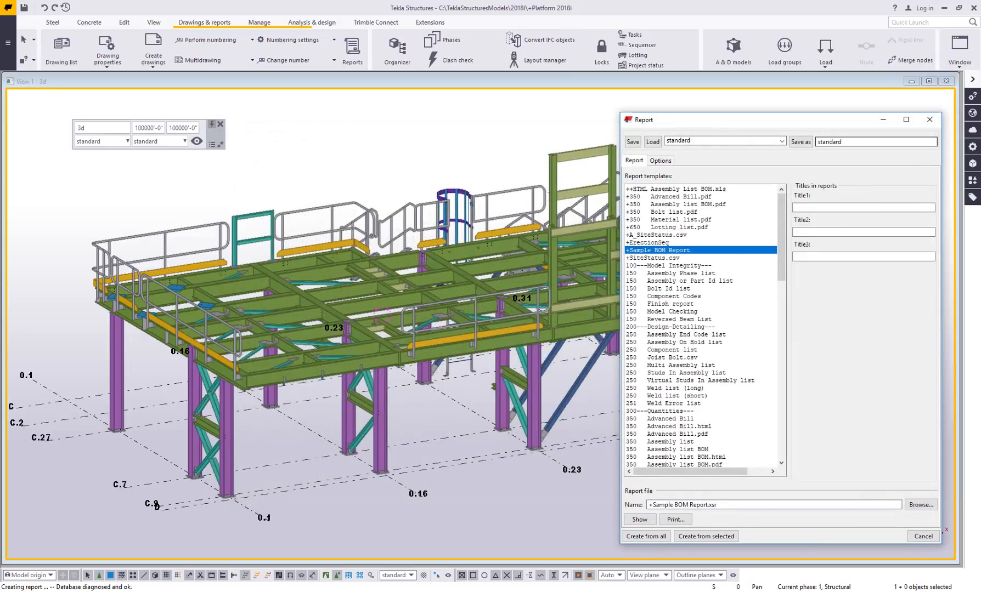
left_click(356, 591)
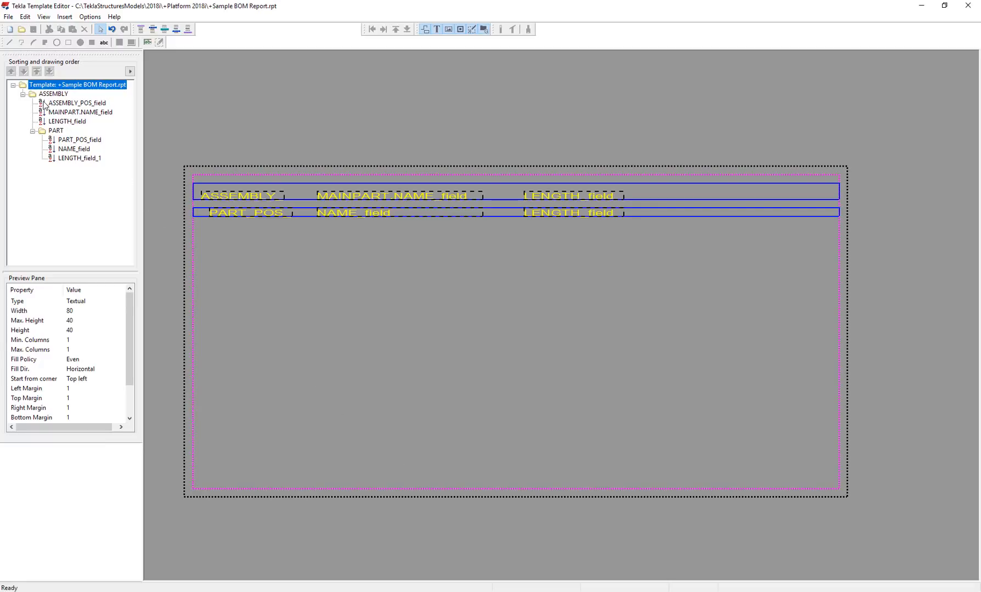
middle_click_drag(253, 336, 278, 315)
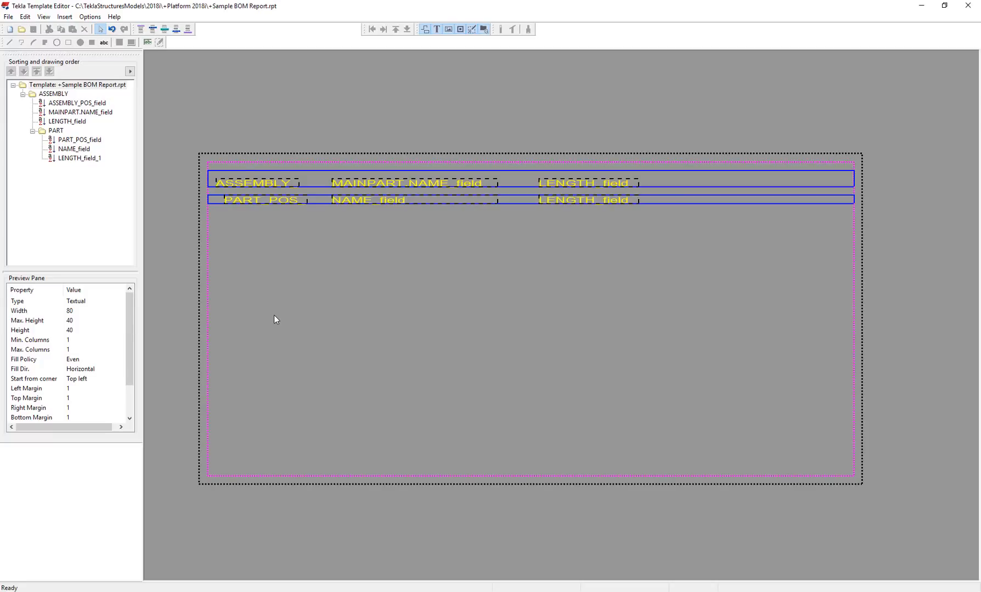
left_click(921, 7)
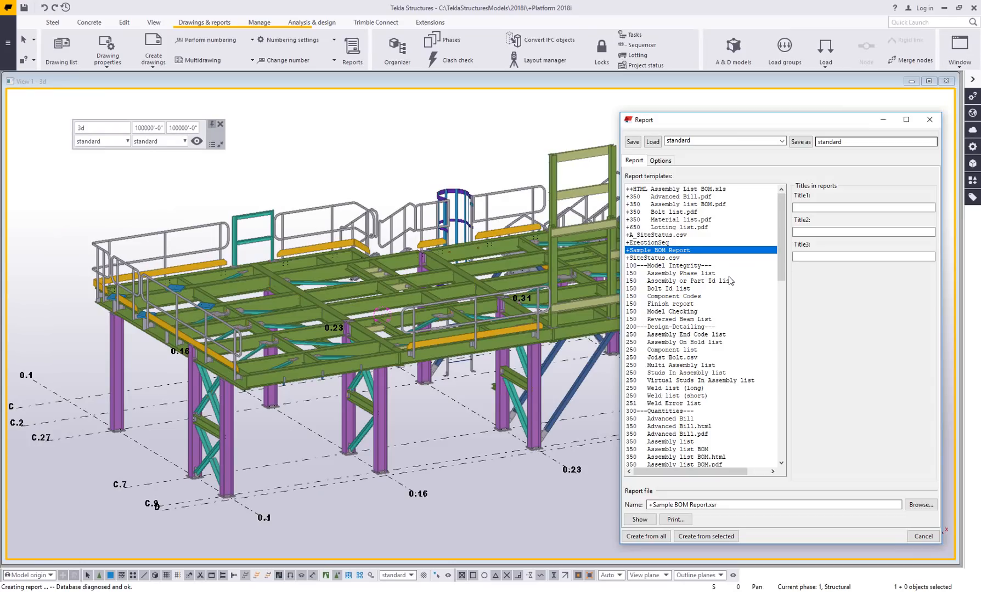